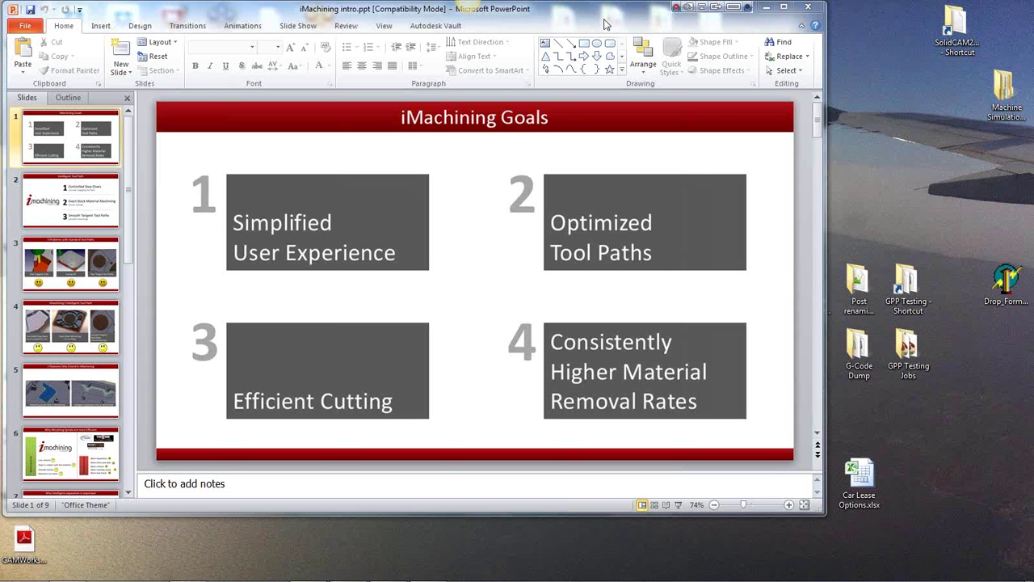
Step: Move the PowerPoint presentation window slightly right and down
left_click_drag(605, 19, 683, 32)
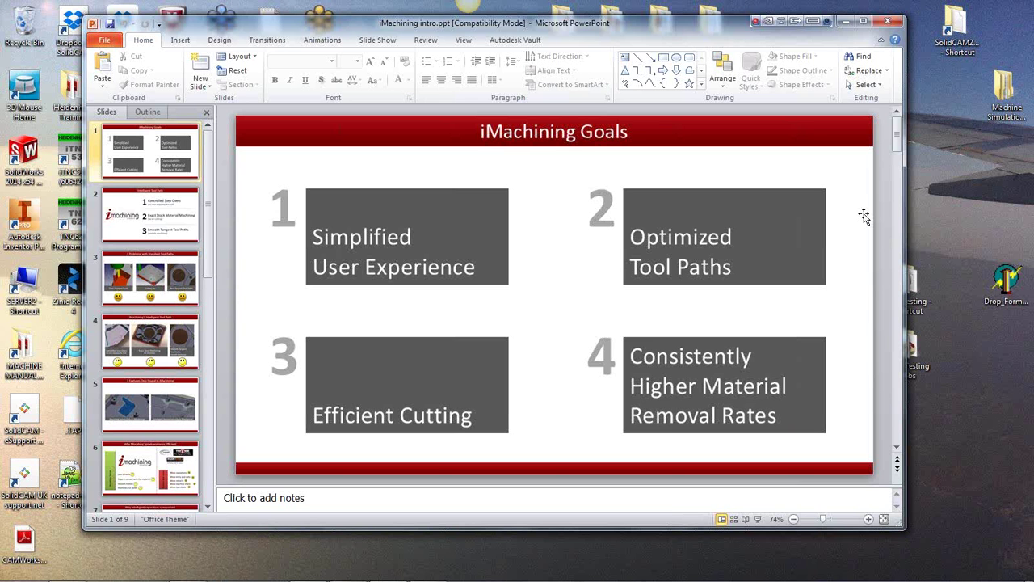
Step: Scroll the deck forward to slide 3, '3 Problems with Standard Tool Paths'
scroll(864, 215, "down", 1)
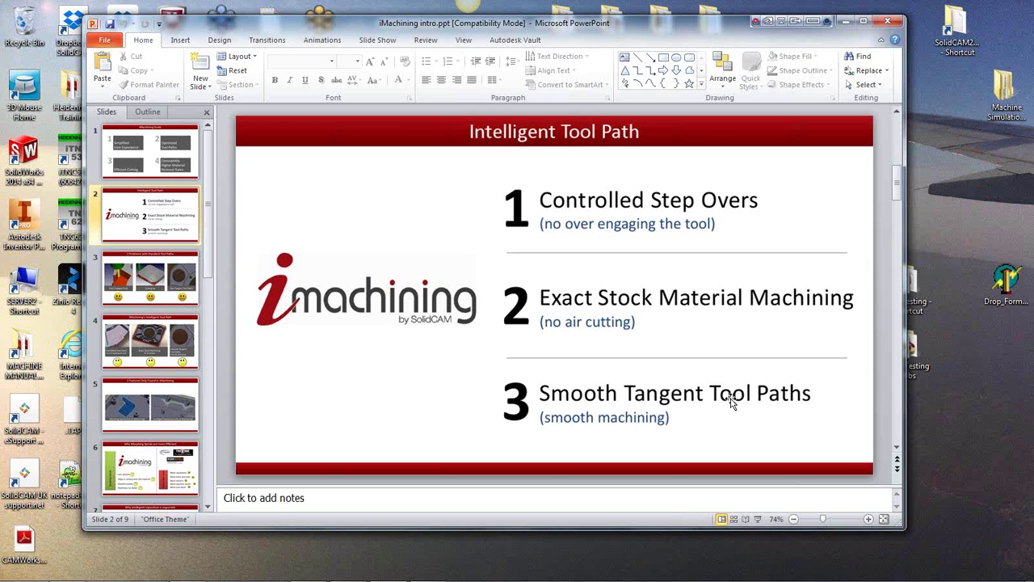
scroll(730, 402, "down", 1)
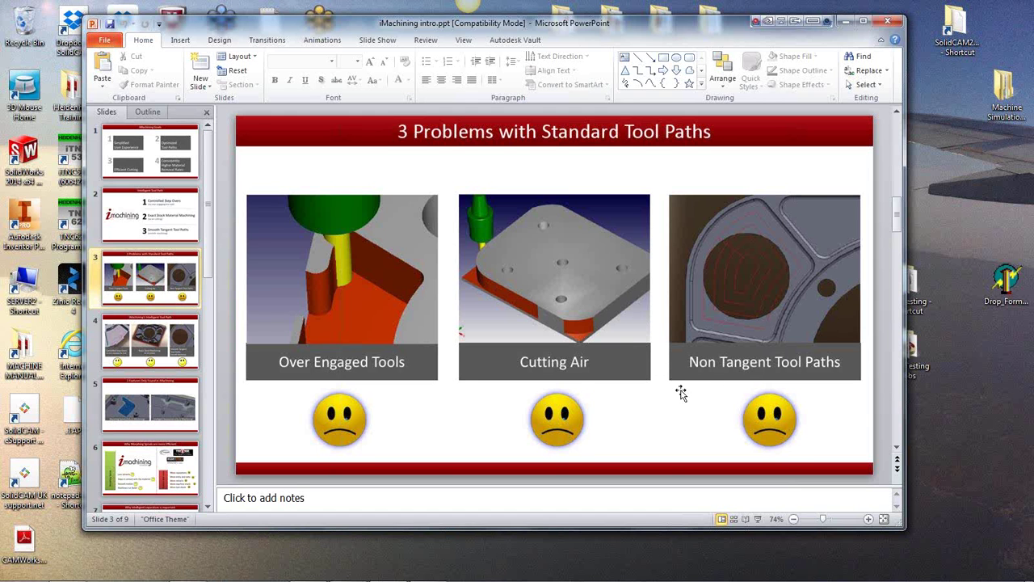
Step: Advance the deck to slide 4, 'iMachining's Intelligent Tool Path'
scroll(680, 393, "down", 1)
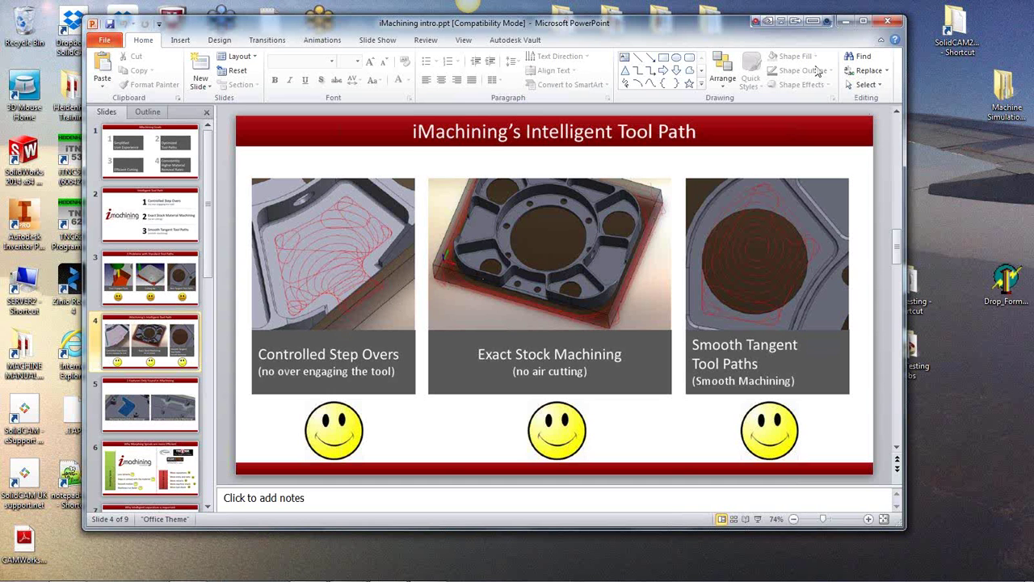
Step: Minimize PowerPoint and bring the SolidWorks window to the front
left_click(845, 21)
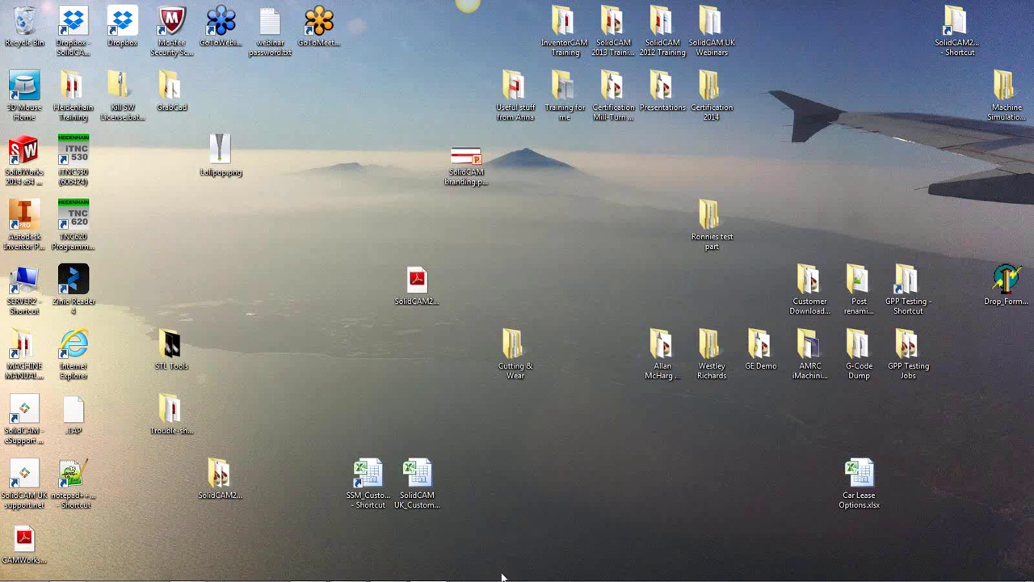
mouse_move(501, 578)
left_click(349, 571)
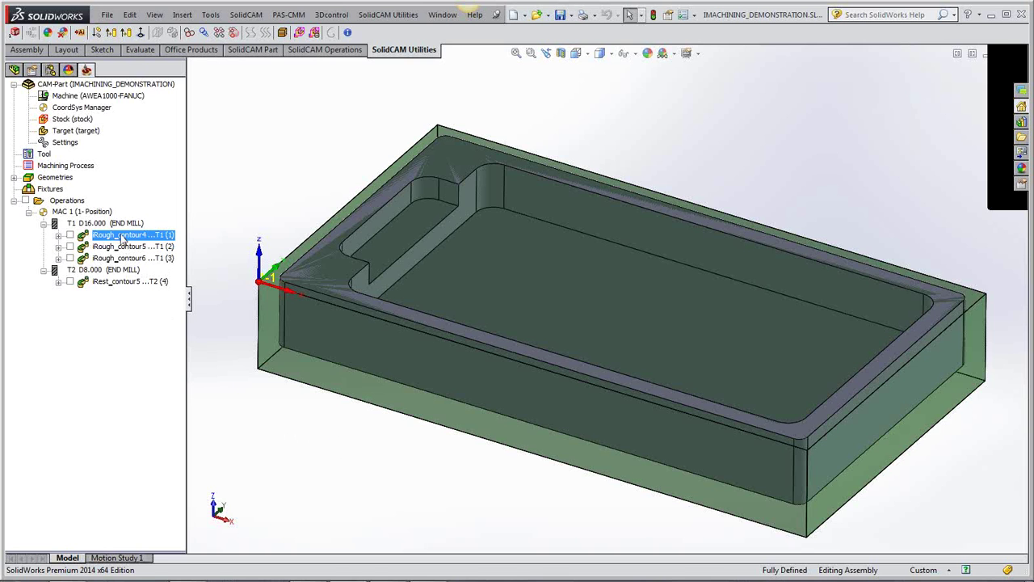
Step: Show the iRough_contour4 toolpath and inspect it from Top and Isometric views
left_click(70, 236)
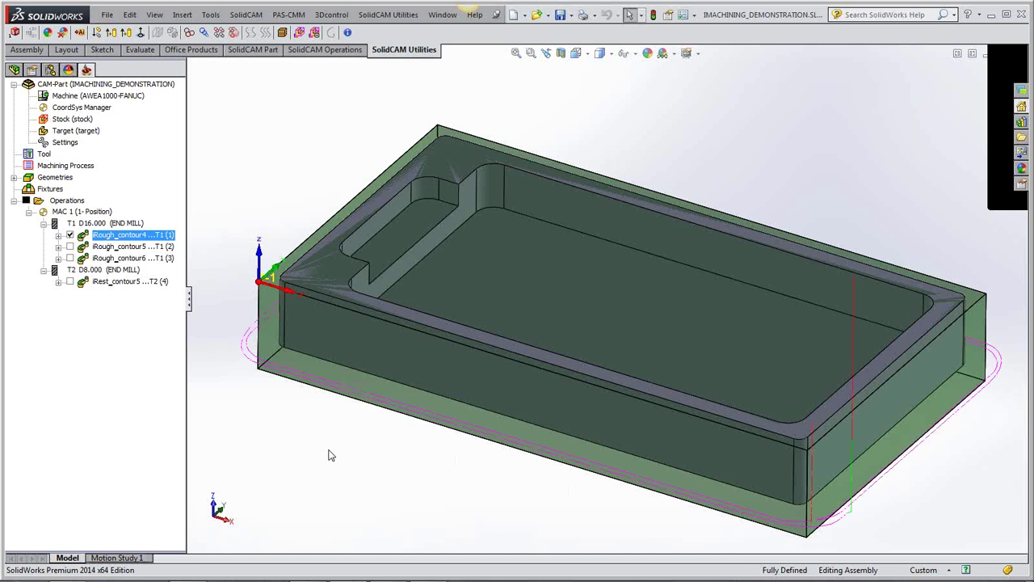
key("Down")
key("Down")
key("Down")
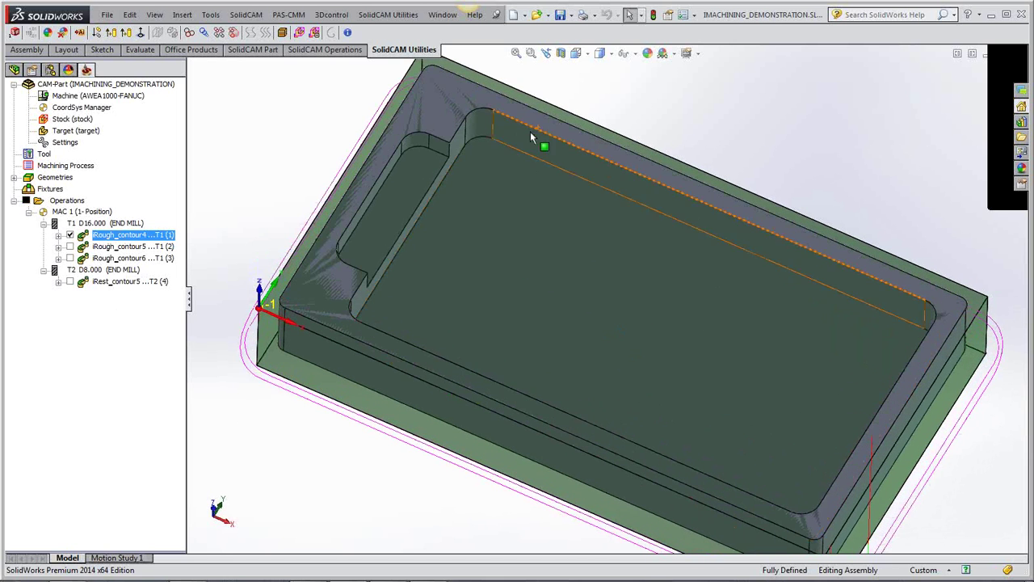
left_click(576, 52)
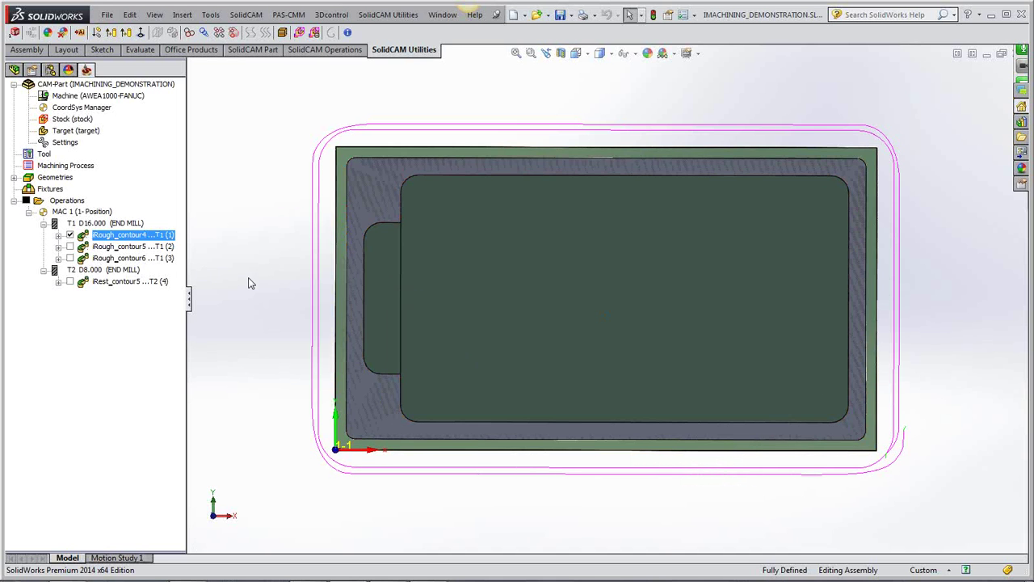
key("ctrl+7")
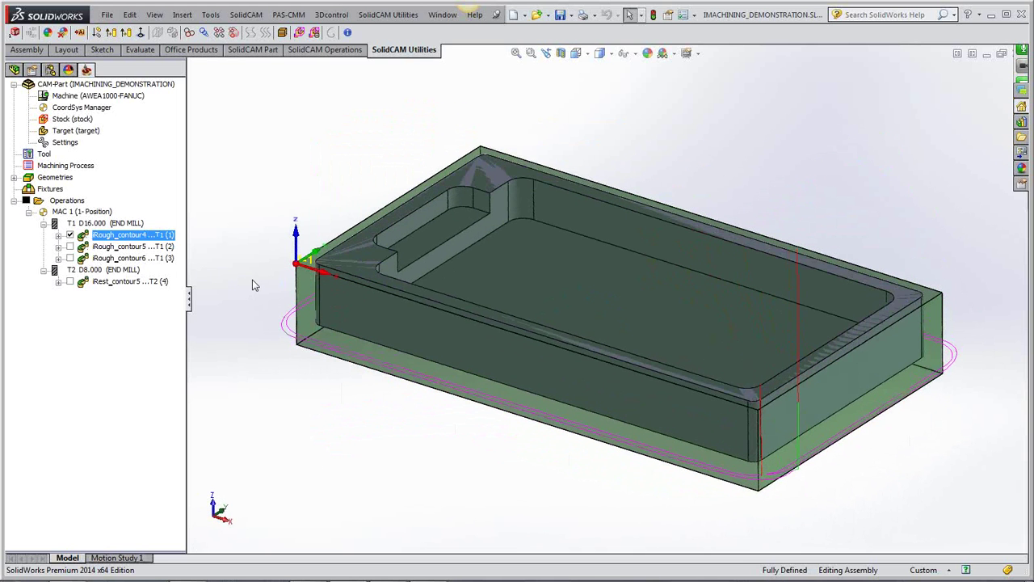
Step: Open iRough_contour4's iMachining Operation dialog on the Geometry page showing contour4
double_click(139, 236)
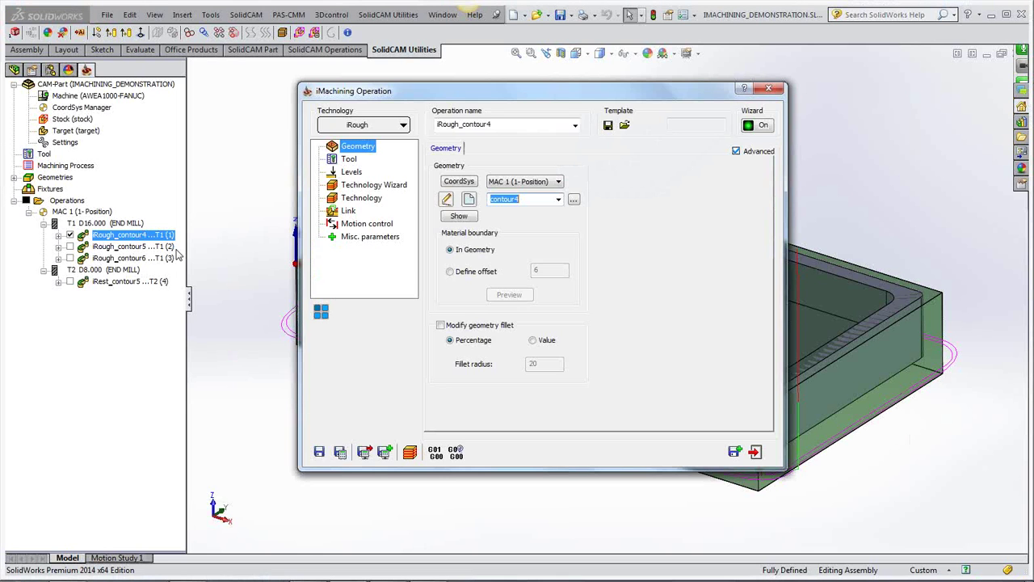
double_click(567, 94)
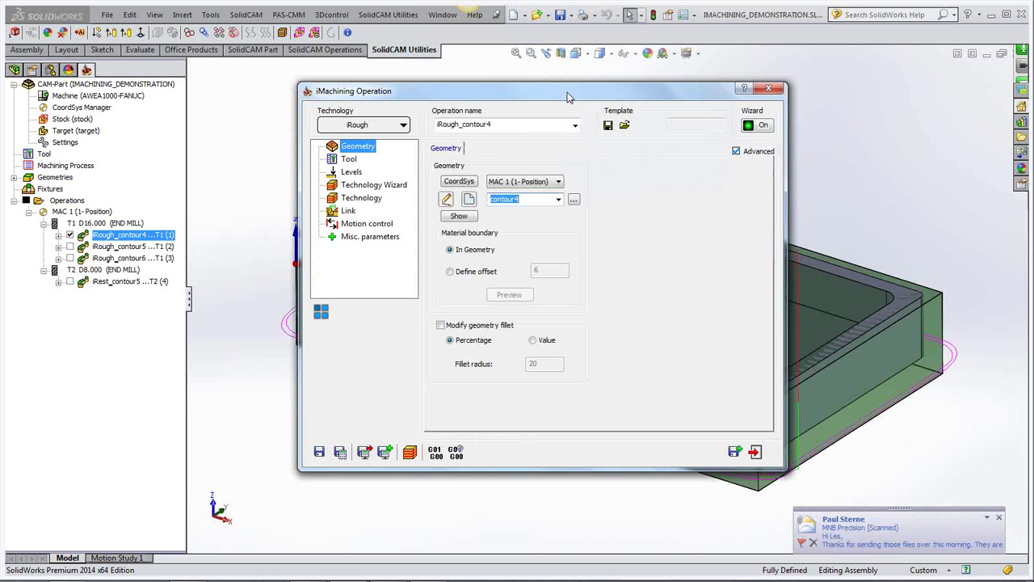
left_click(999, 518)
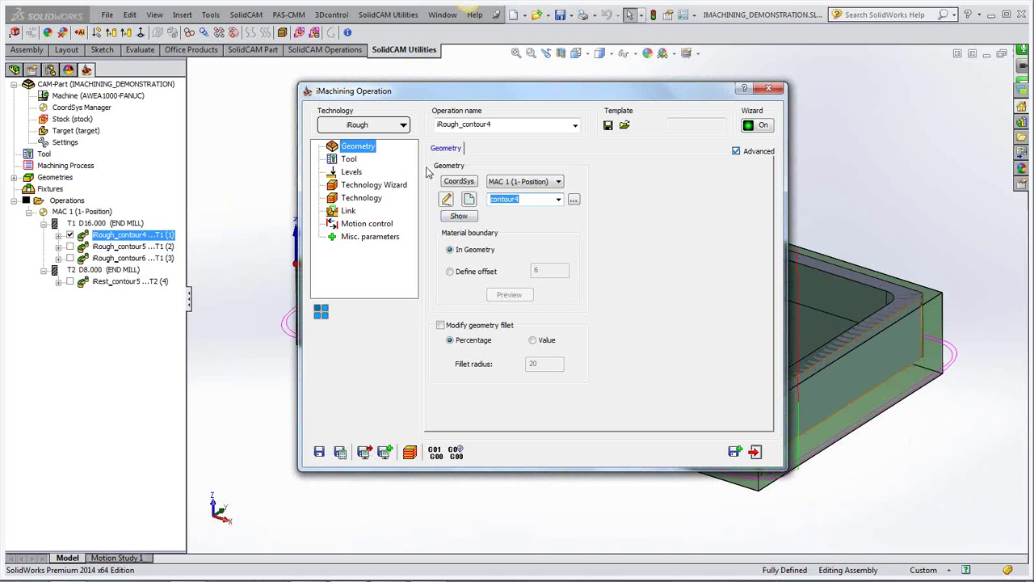
left_click(458, 218)
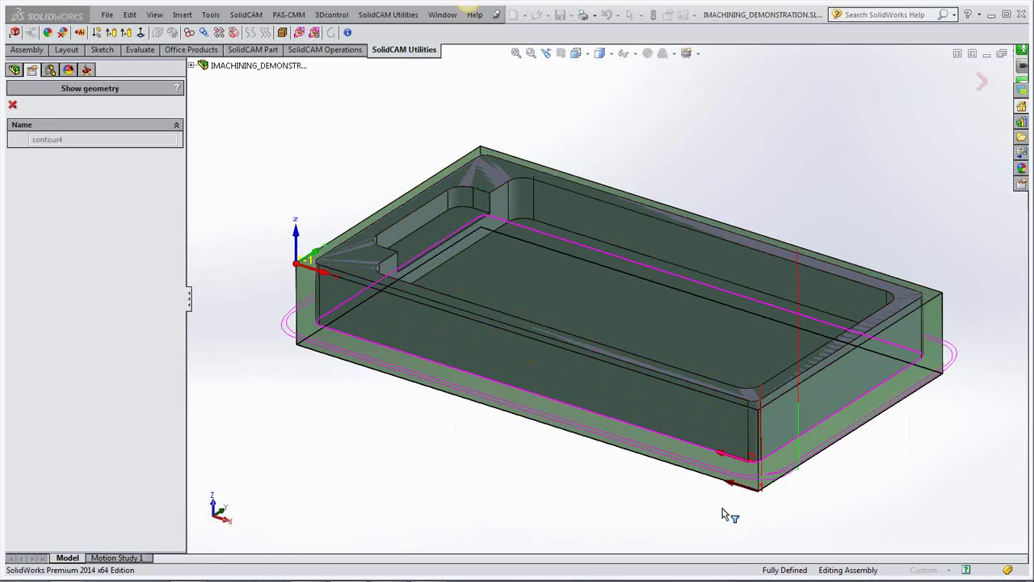
scroll(725, 514, "down", 5)
scroll(725, 515, "down", 2)
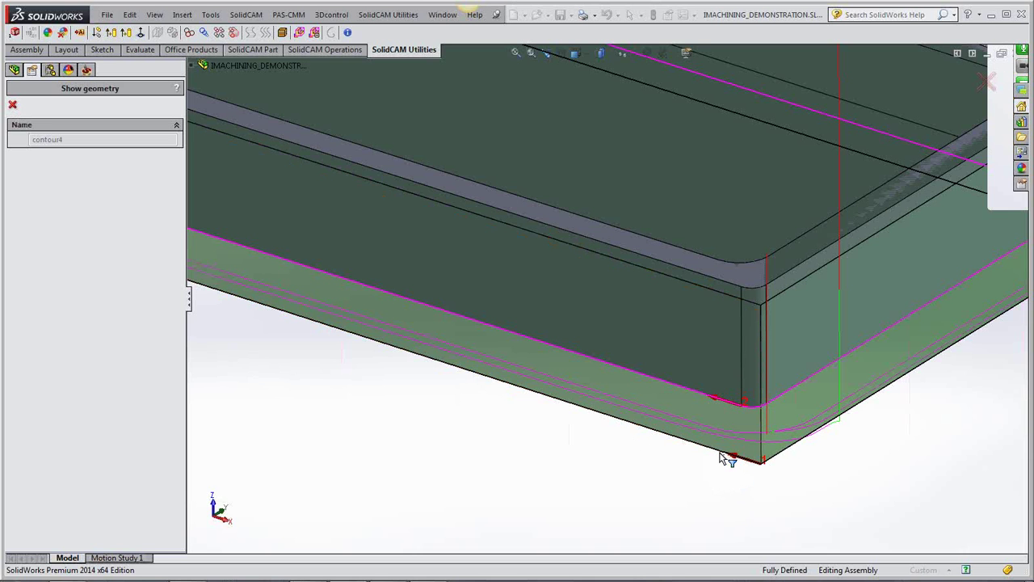
left_click(12, 104)
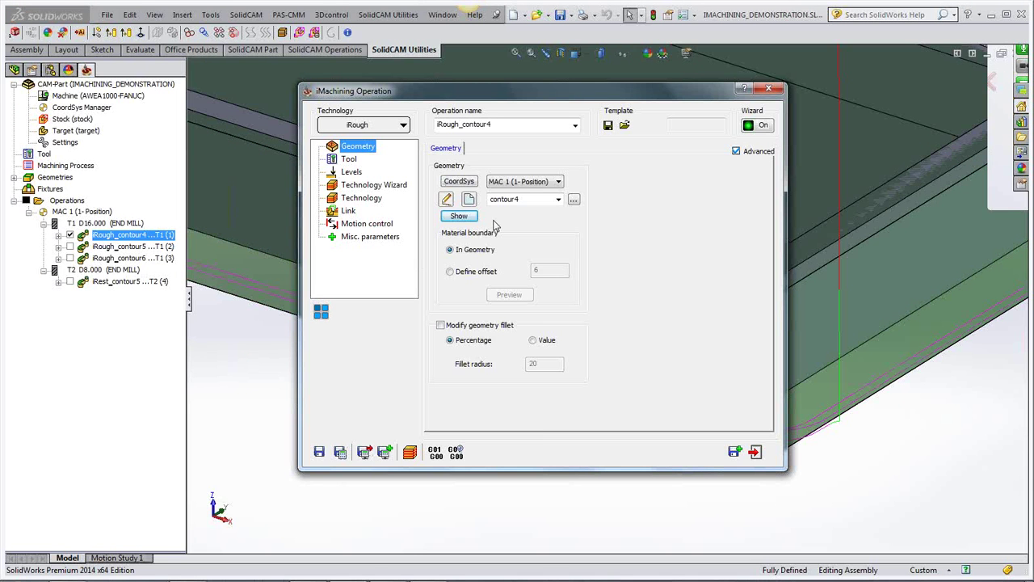
Step: Go to the operation's Tool page and open the tool library for the 16 mm end mill
left_click(349, 160)
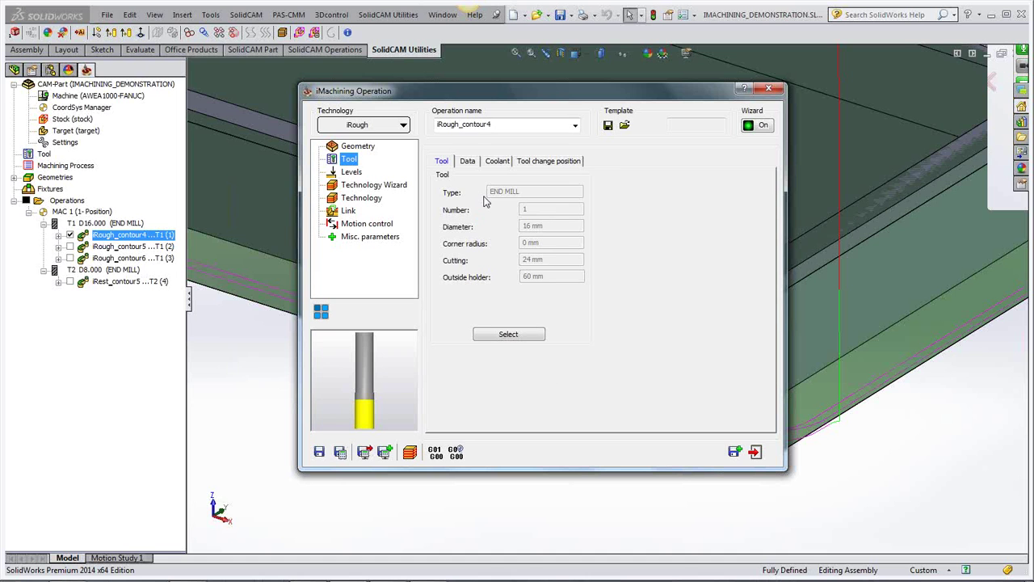
left_click(509, 335)
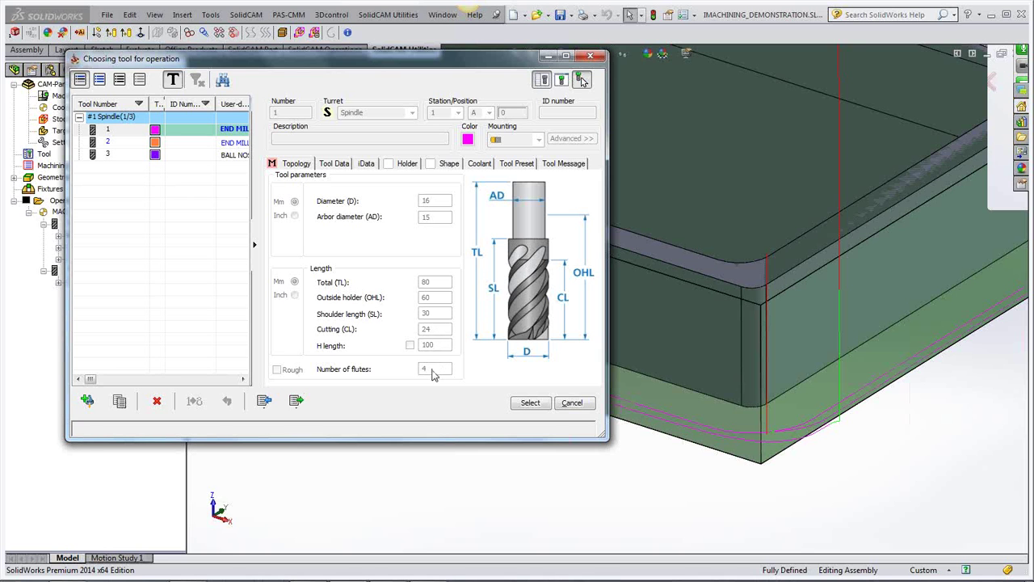
Step: Review tool 1's data and Topology dimensions, then return to the operation's Tool page
left_click(365, 165)
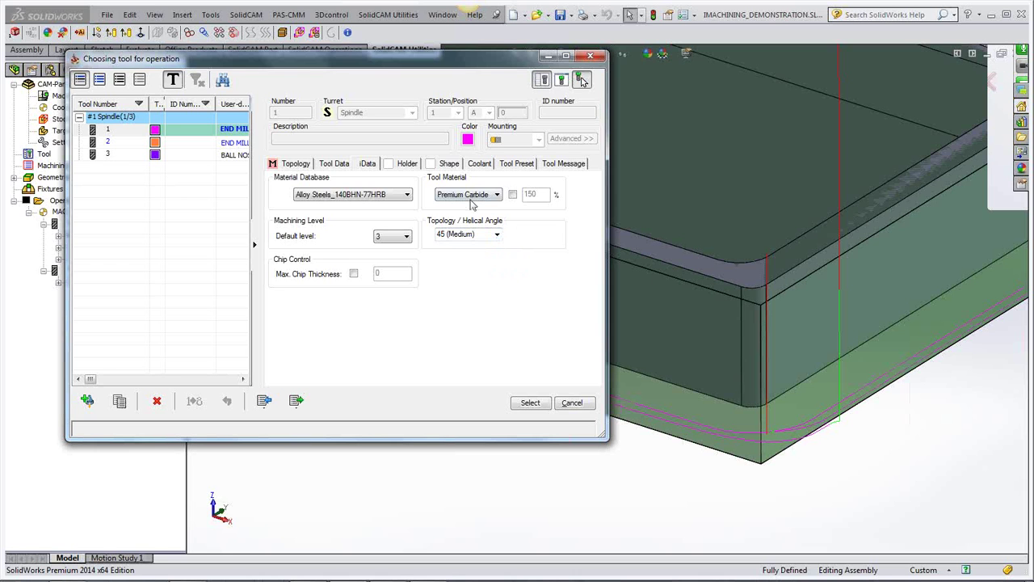
left_click(296, 164)
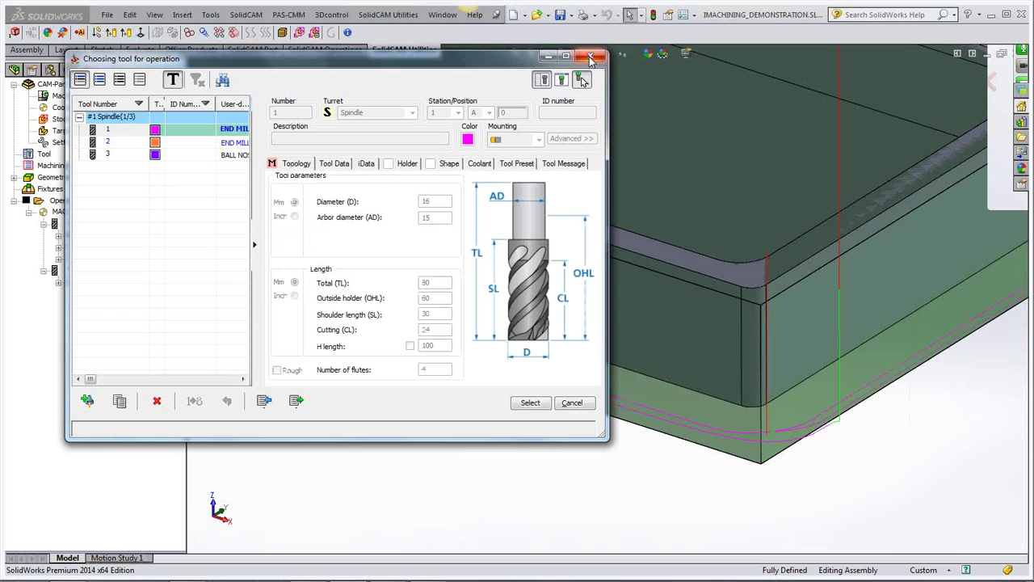
left_click(591, 56)
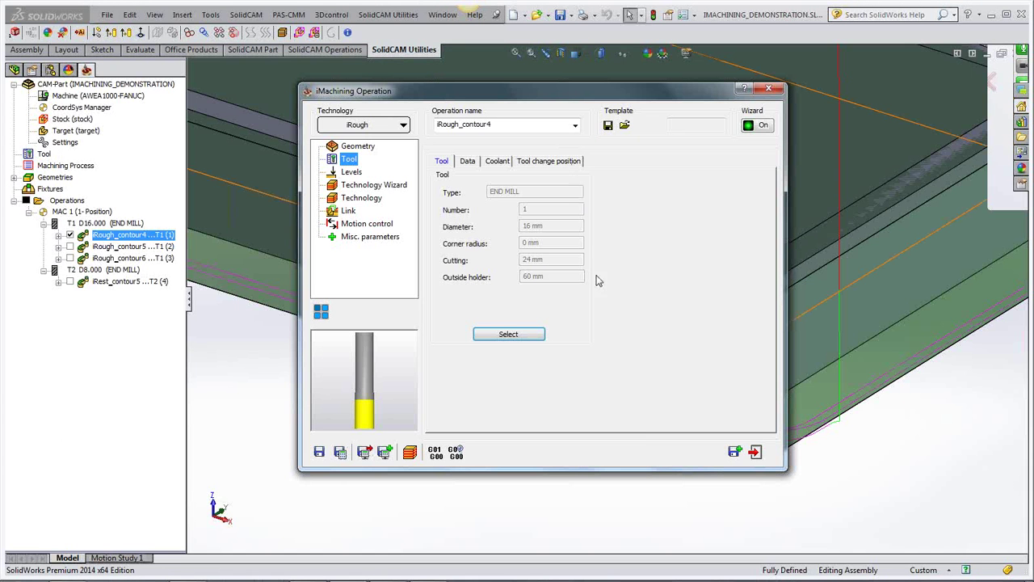
Step: Check the Levels page, then read the Technology Wizard's 6090 rpm and 4030 mm/min feed
left_click(350, 173)
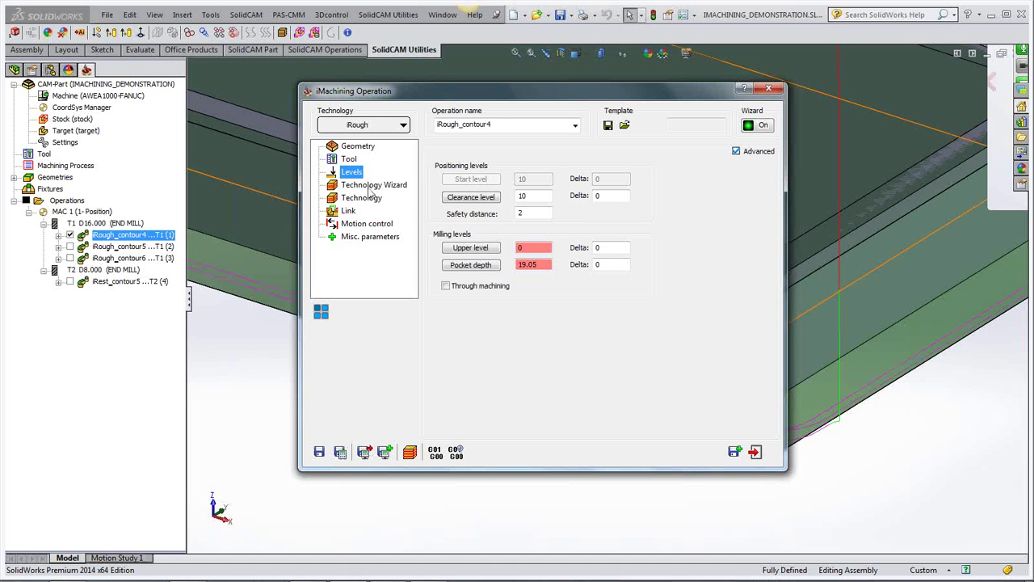
left_click(371, 185)
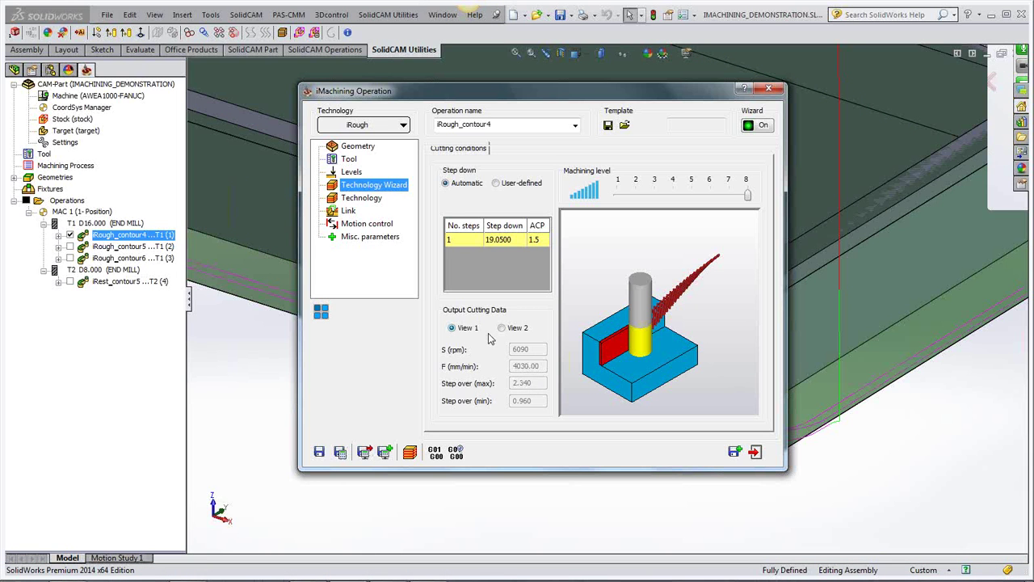
Step: Toggle the Technology Wizard off and back on, then close the iRough_contour4 operation dialog
left_click(362, 198)
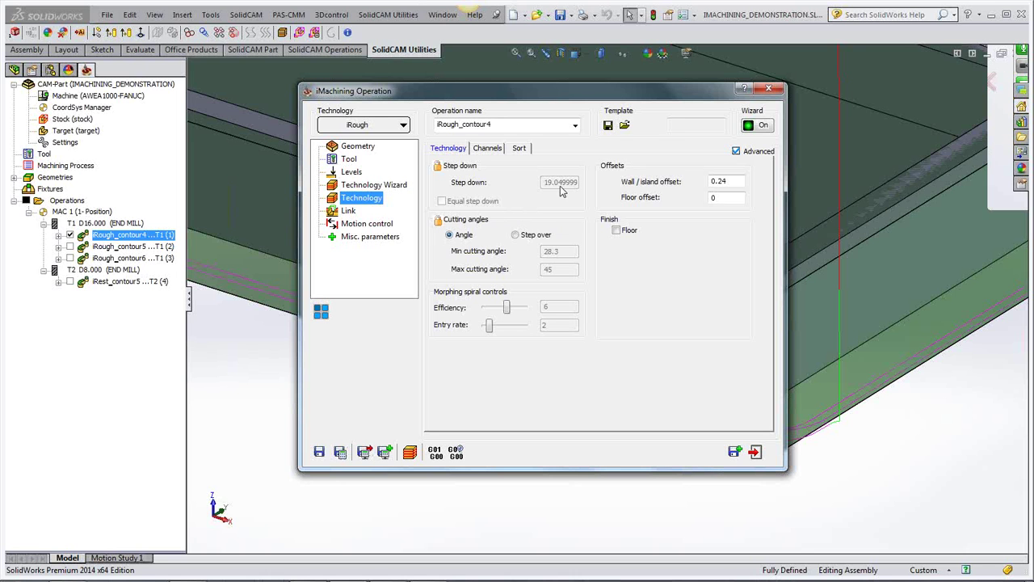
left_click(765, 126)
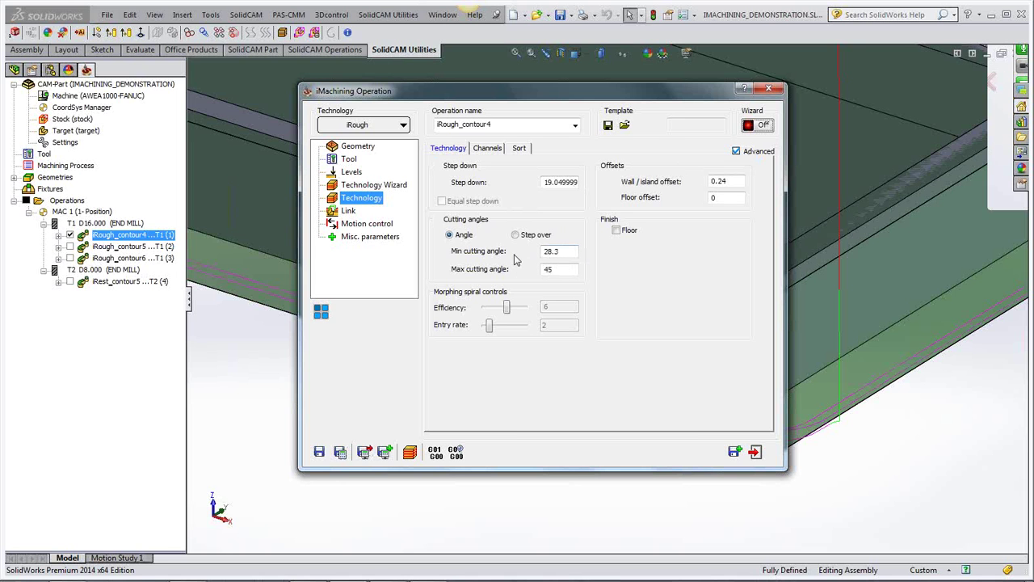
left_click(761, 125)
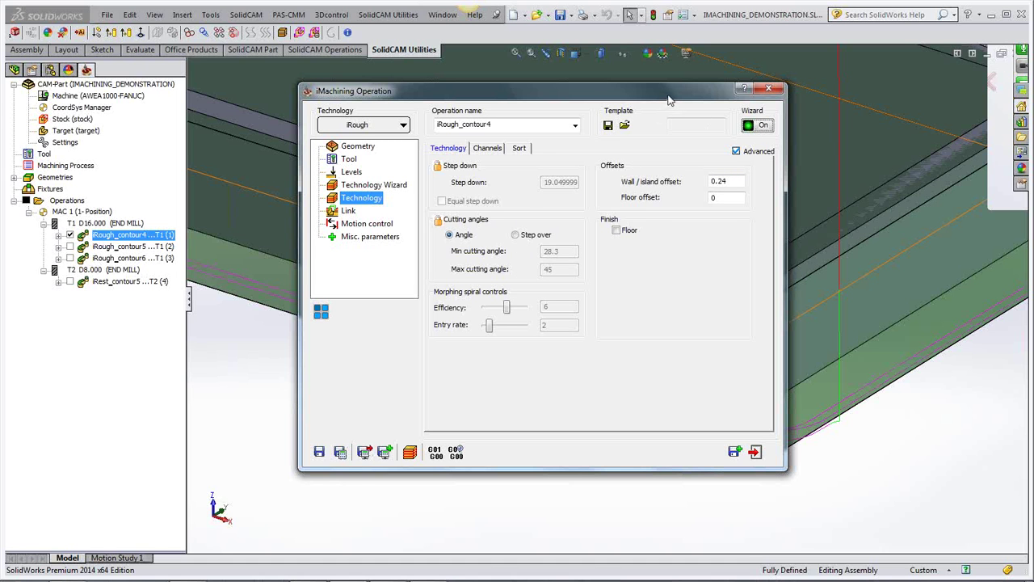
left_click_drag(670, 98, 691, 98)
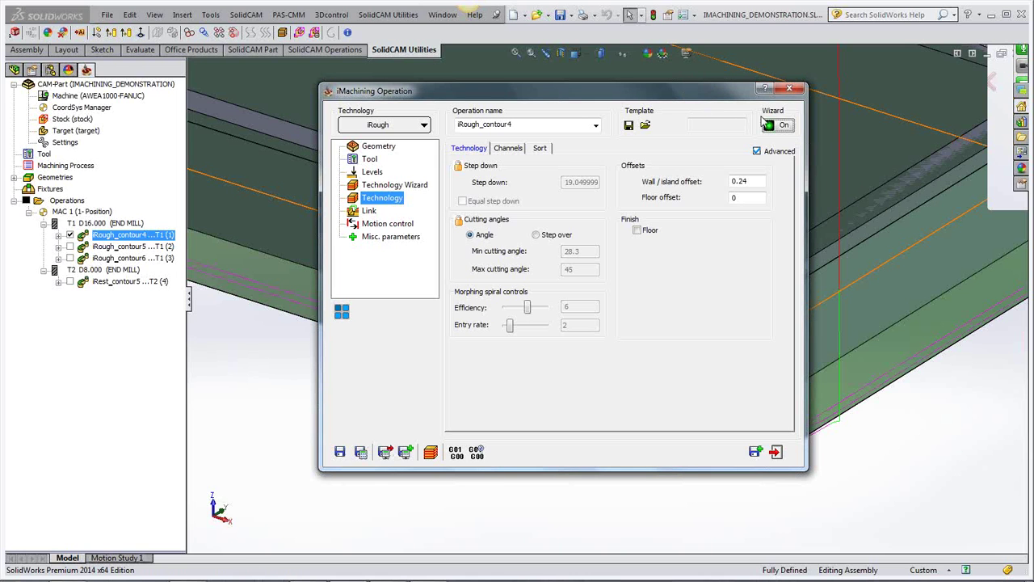
left_click(797, 91)
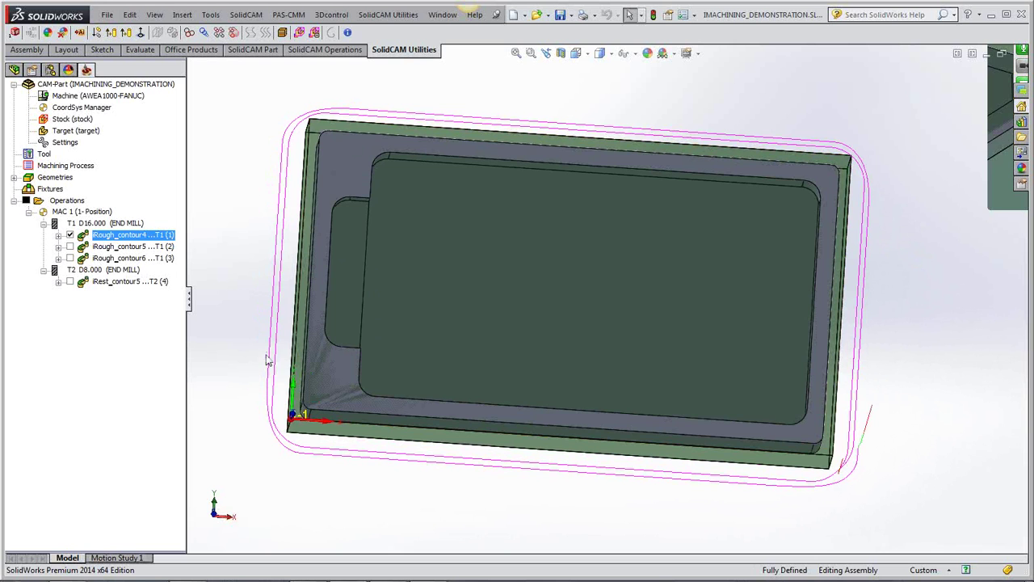
Step: Hide the first operation's toolpath, start its Host CAD simulation, and rotate into the pocket
left_click(69, 235)
right_click(114, 238)
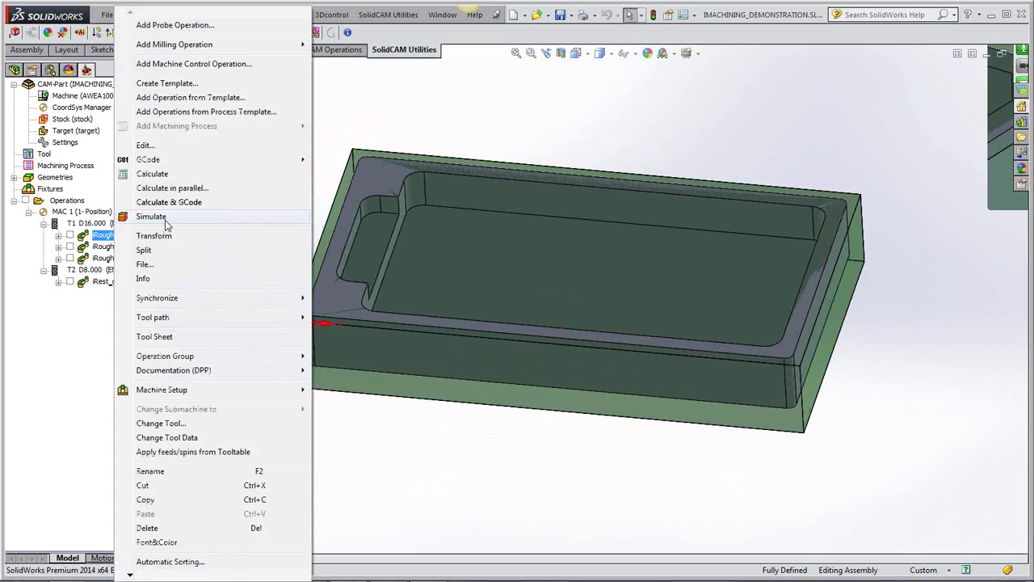
left_click(165, 218)
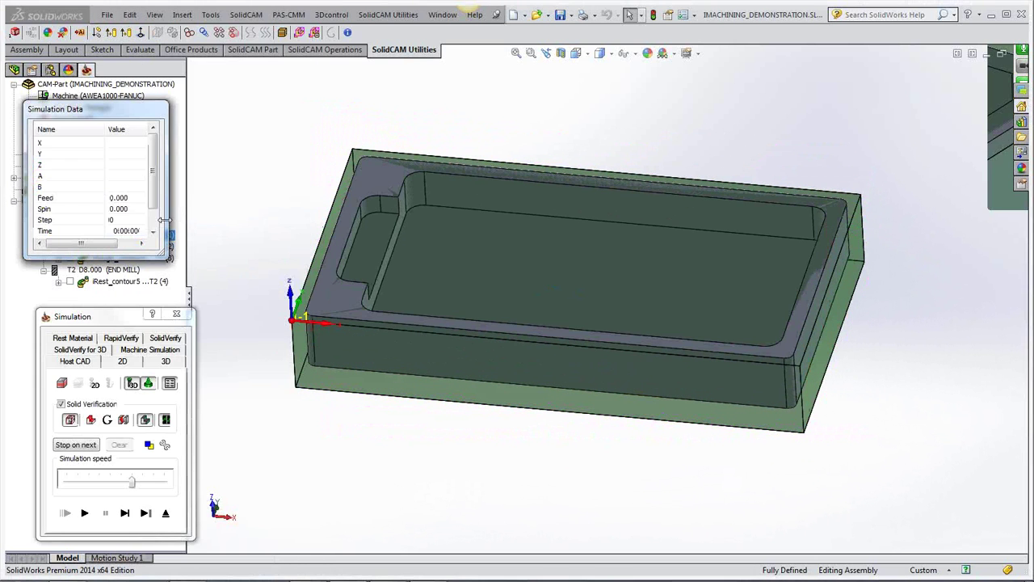
left_click(126, 518)
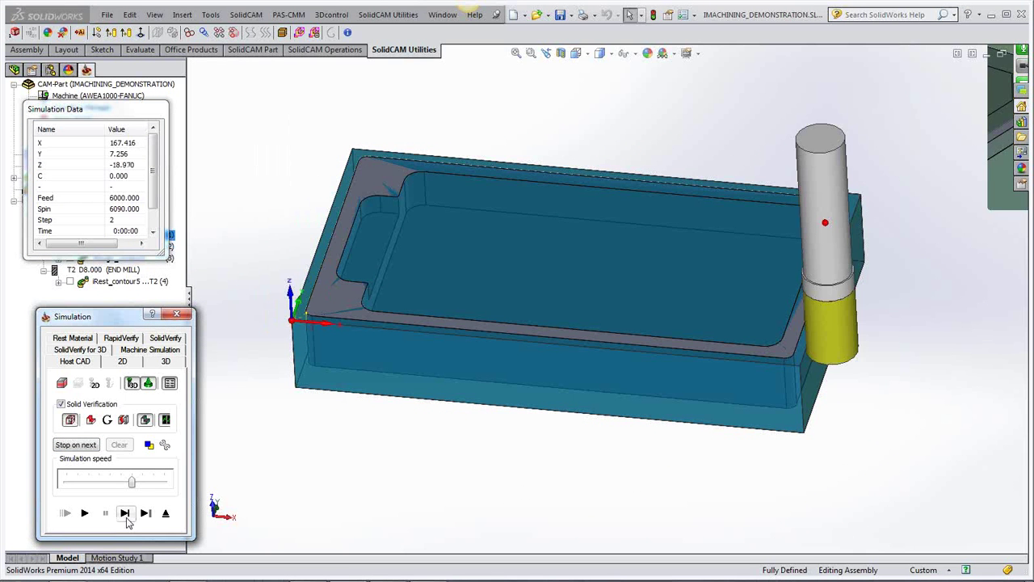
left_click(363, 481)
key("Left")
key("Left")
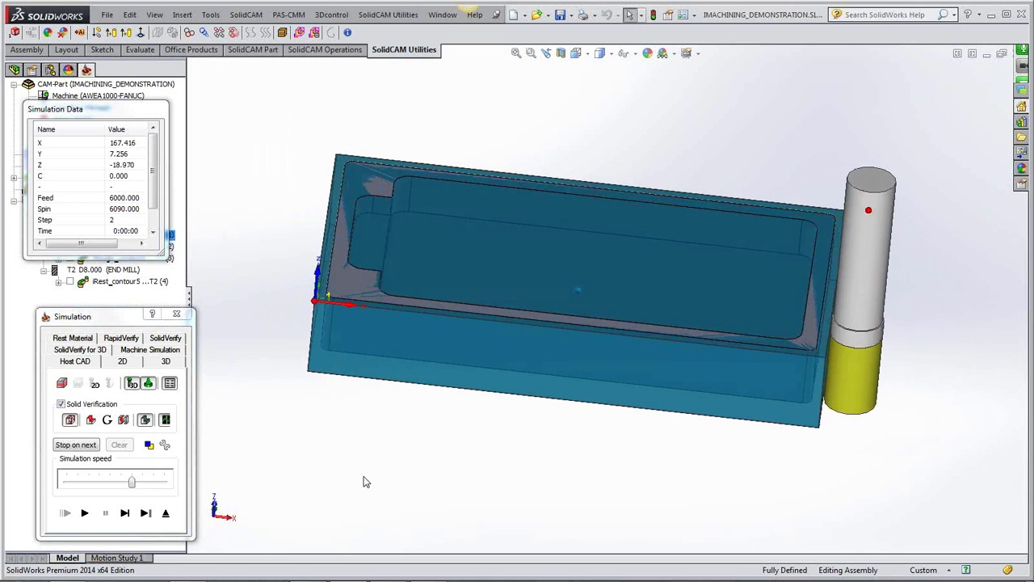
key("Left")
key("Up")
key("Up")
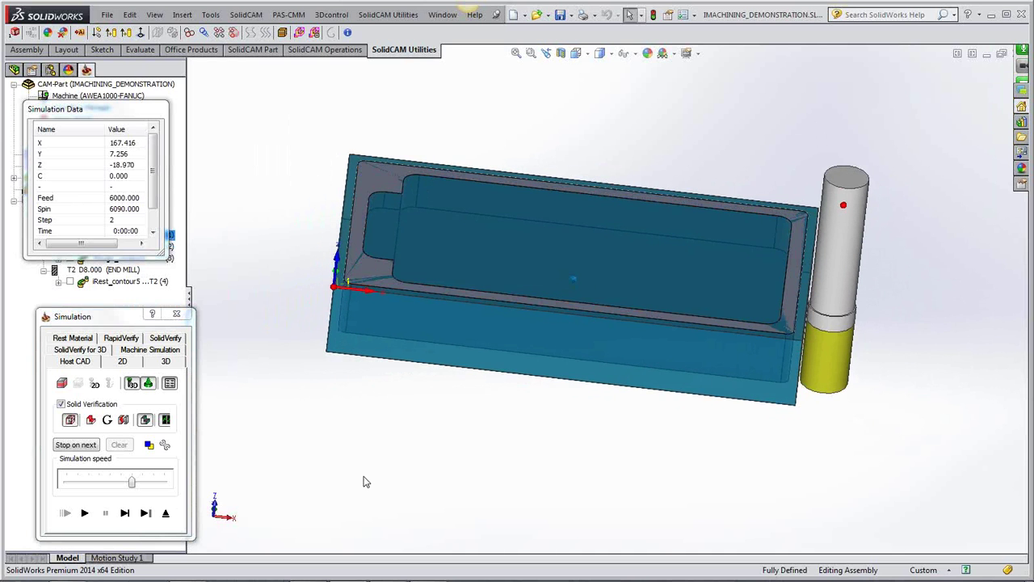
left_click(126, 514)
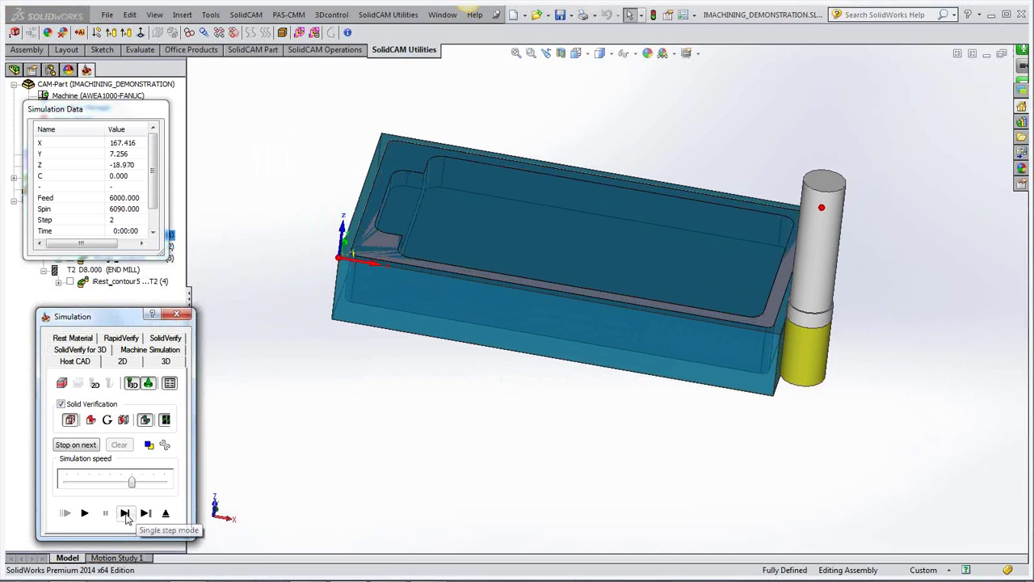
Step: Slow the simulation, step through it, replay it from the start, then close it
left_click(87, 483)
left_click(87, 483)
left_click(125, 513)
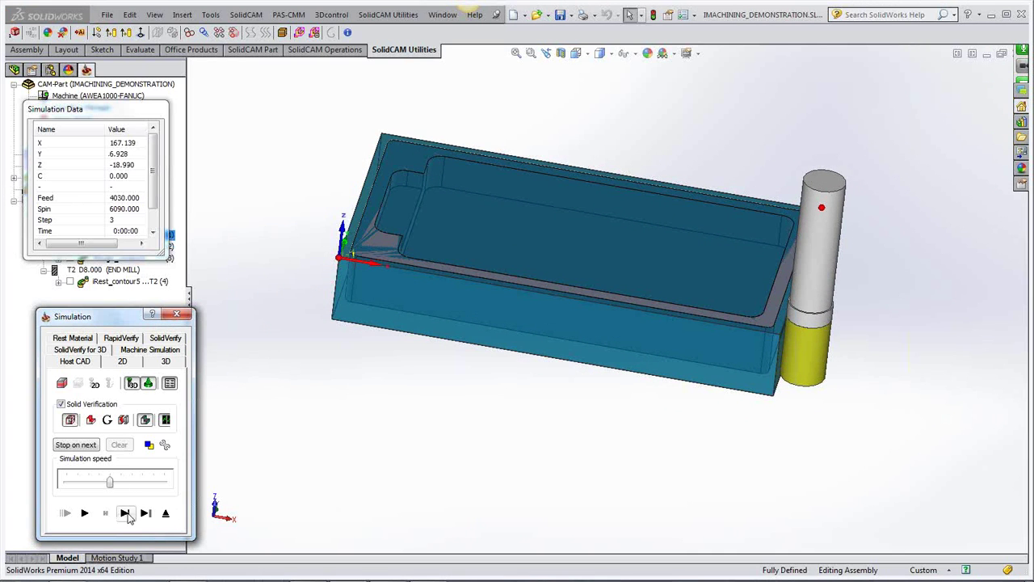
left_click(125, 513)
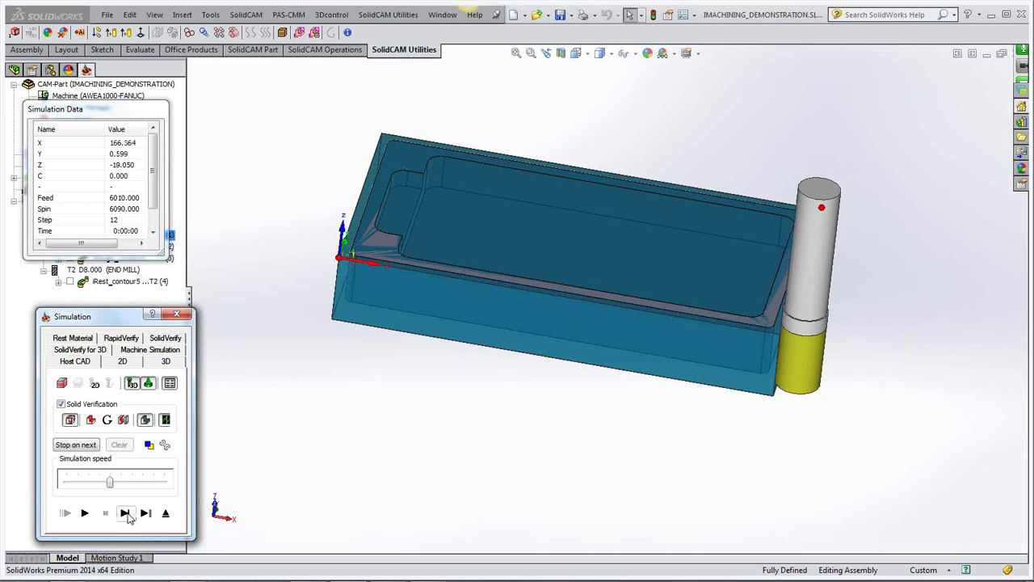
left_click(125, 513)
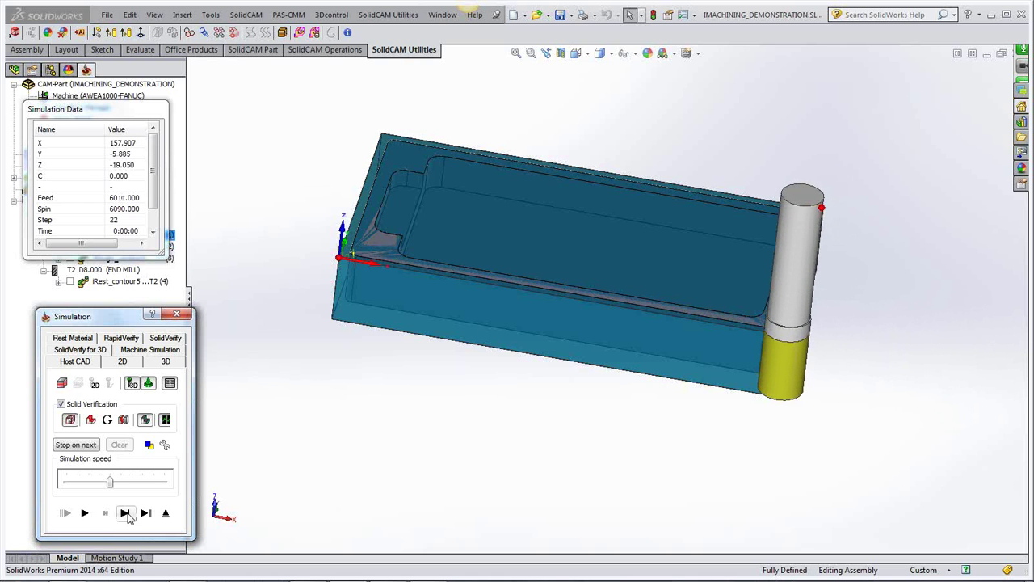
left_click(86, 515)
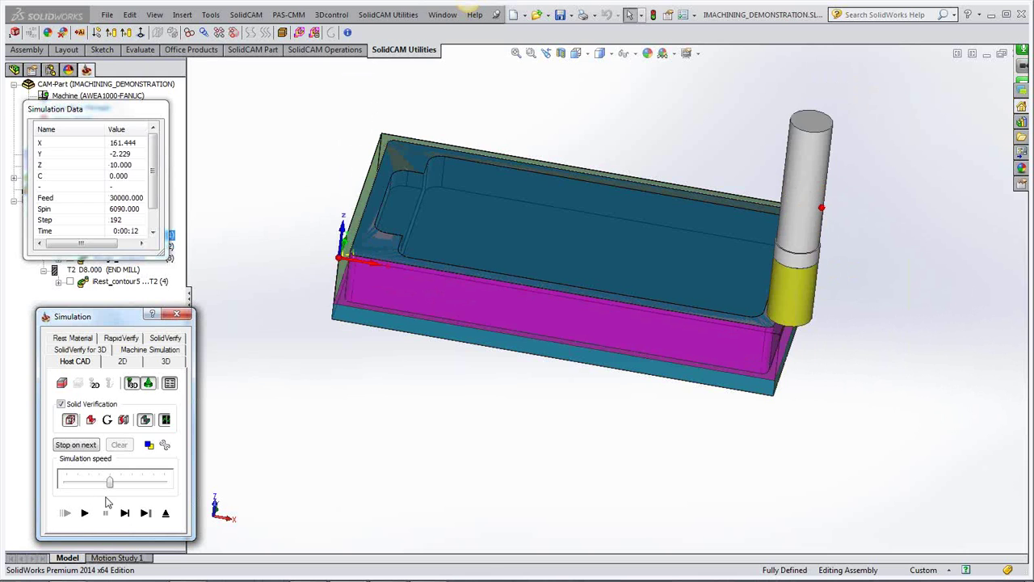
left_click_drag(110, 482, 78, 482)
left_click(92, 514)
left_click(177, 314)
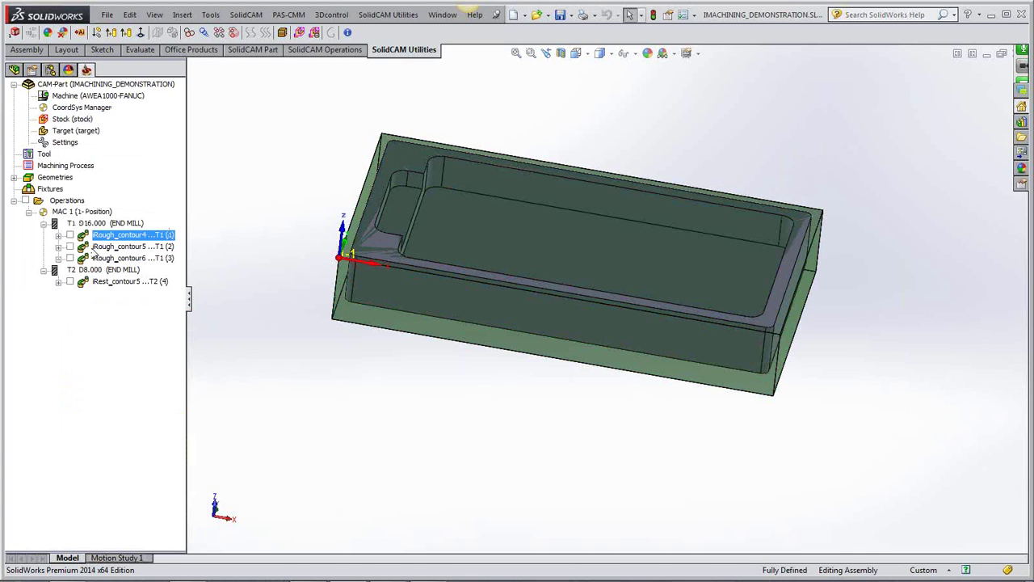
Step: Show the iRough_contour5 toolpath and view it from the Front, recentred and zoomed
left_click(71, 246)
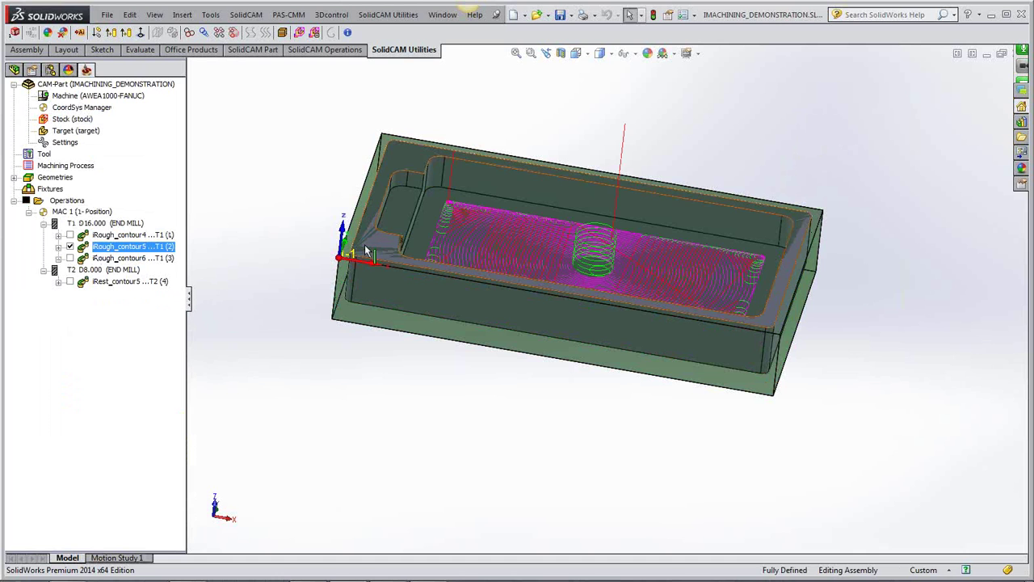
left_click(578, 53)
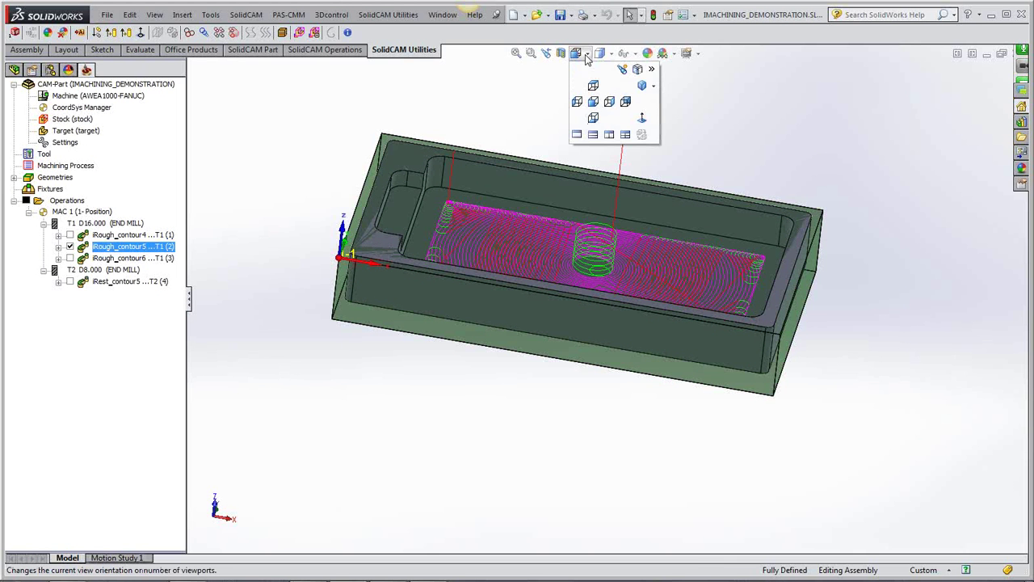
left_click(593, 102)
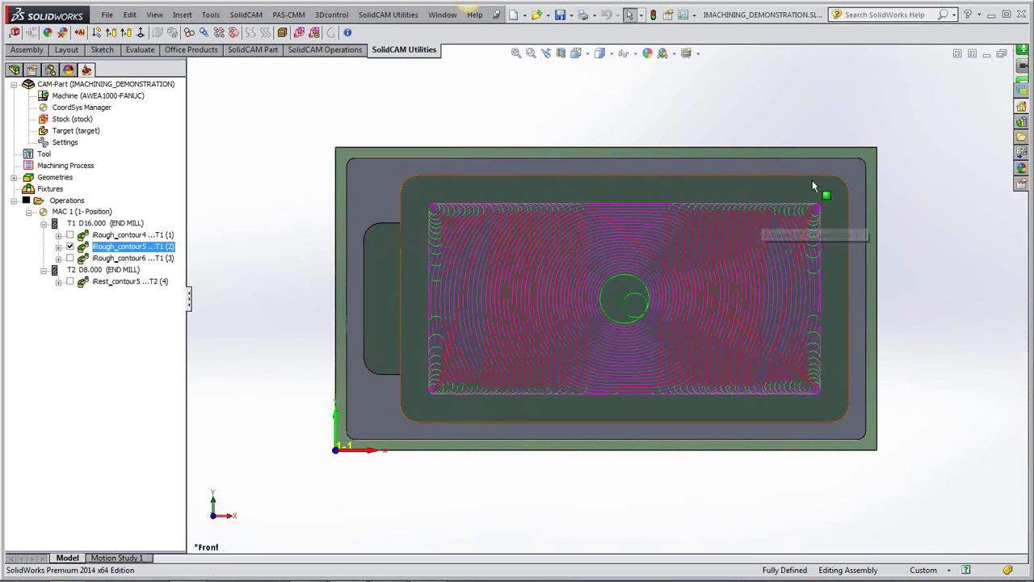
key("ctrl+Right")
key("ctrl+Up")
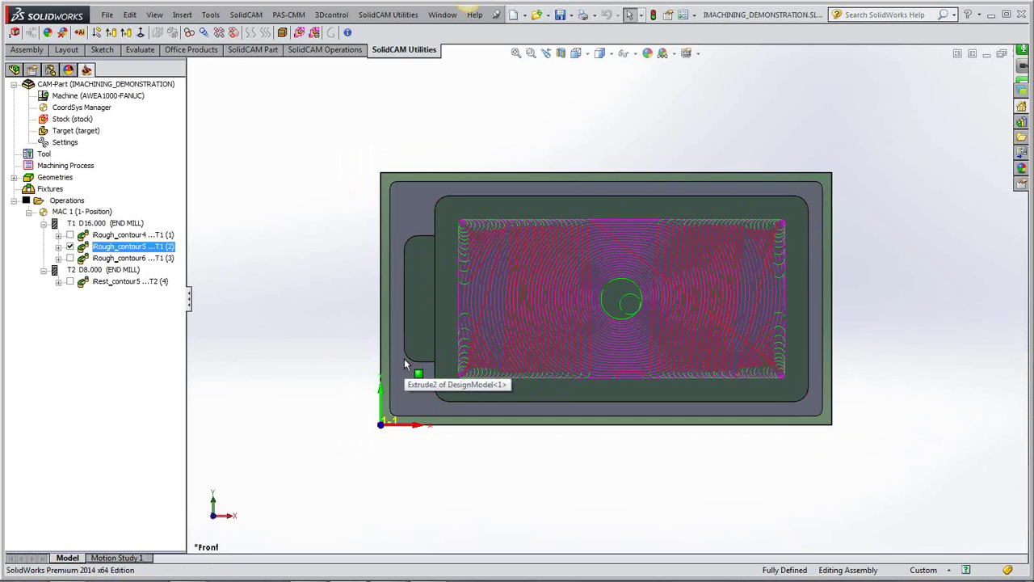
scroll(406, 364, "down", 2)
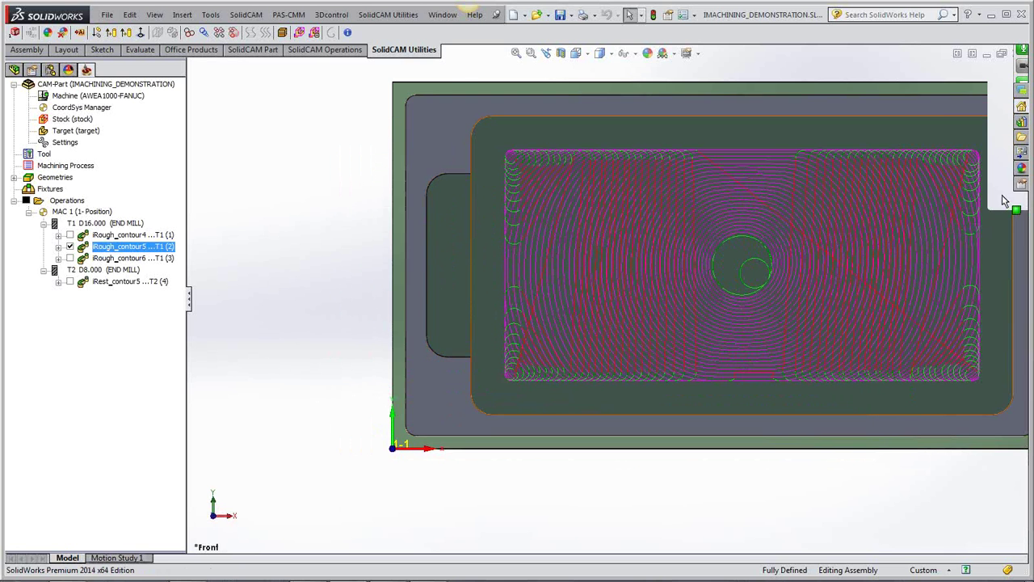
scroll(1006, 200, "down", 2)
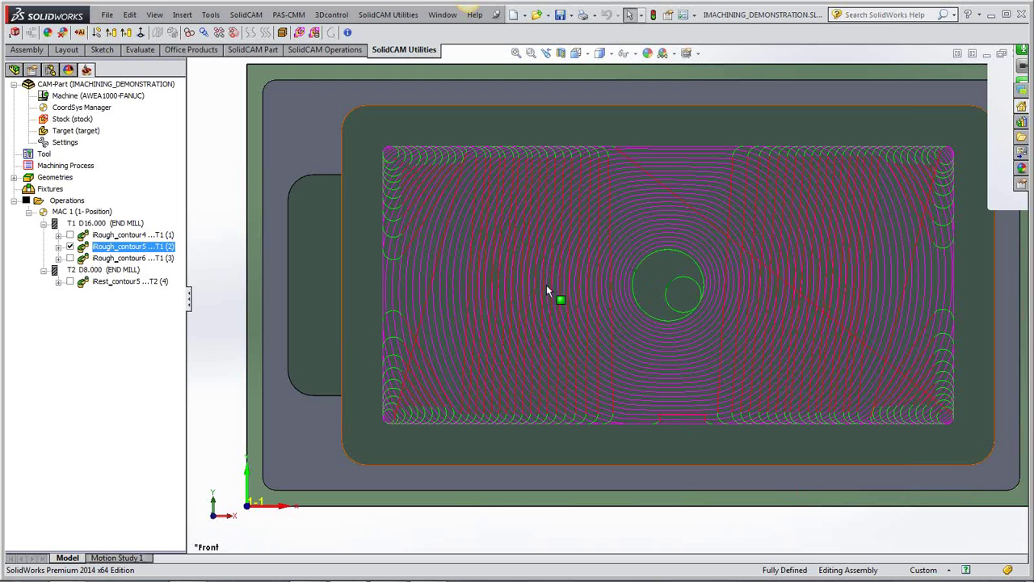
Step: Rotate the part to oblique angles, then hide the iRough_contour5 toolpath again
key("Up")
key("Right")
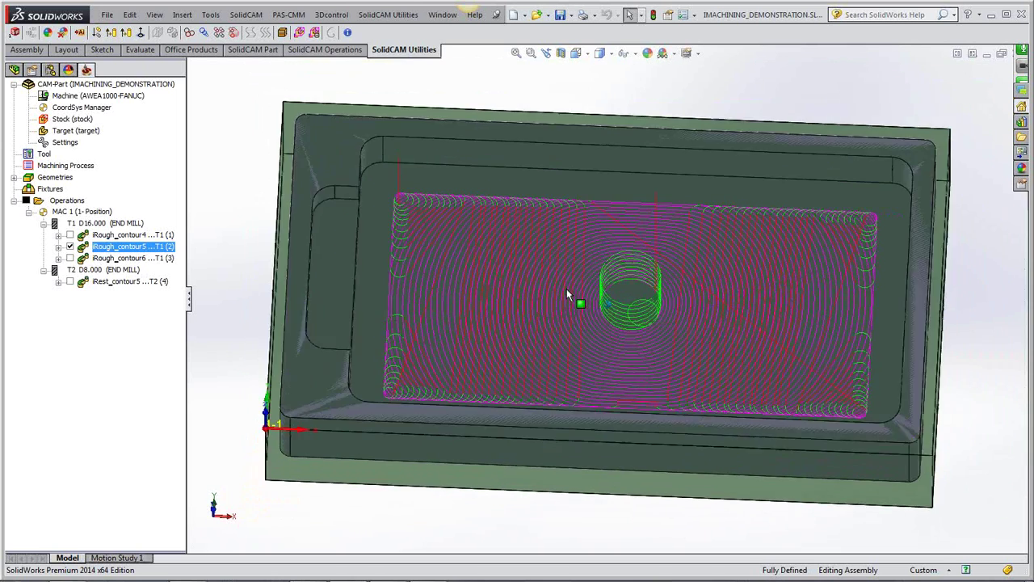
key("Left")
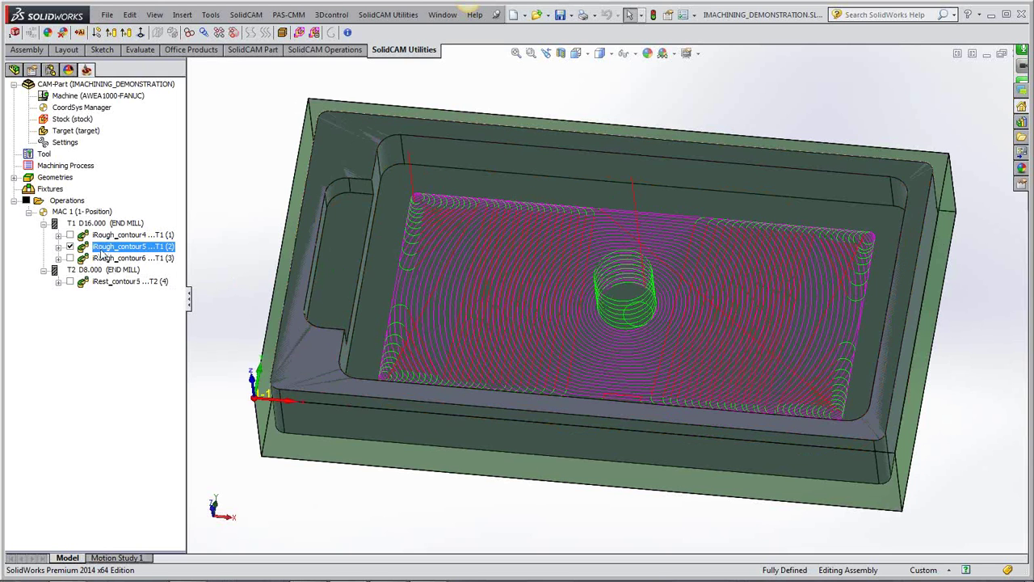
left_click(70, 246)
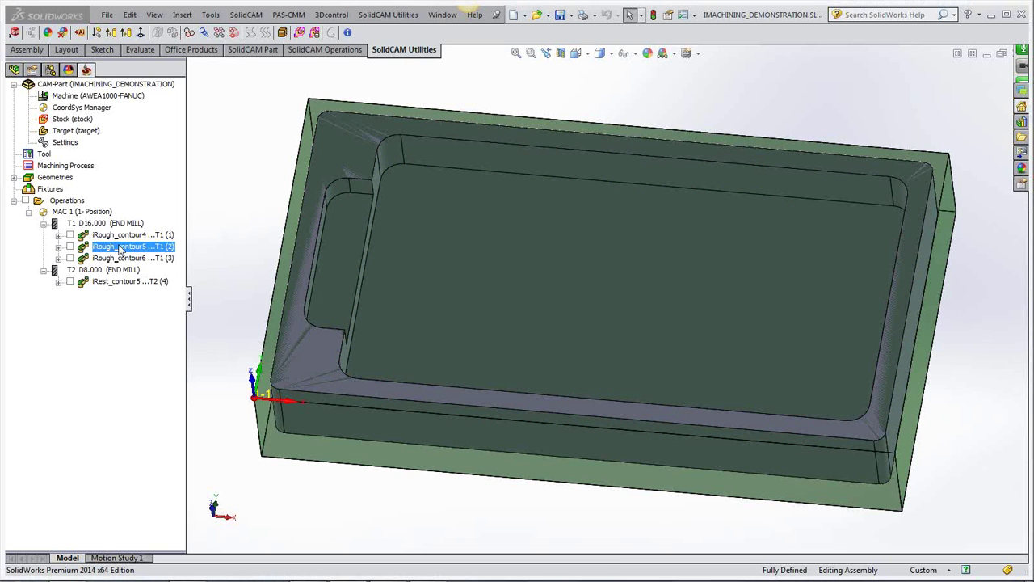
Step: Preview iRough_contour5's contour5 geometry, then review its Technology page: 12.7 step down, 15.5–37.5 angles
double_click(120, 247)
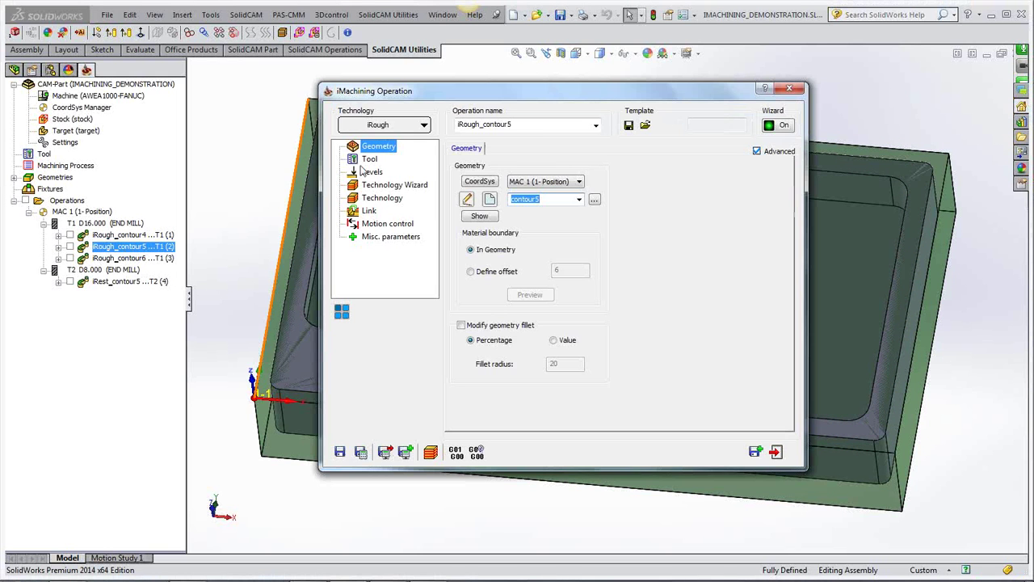
left_click(489, 218)
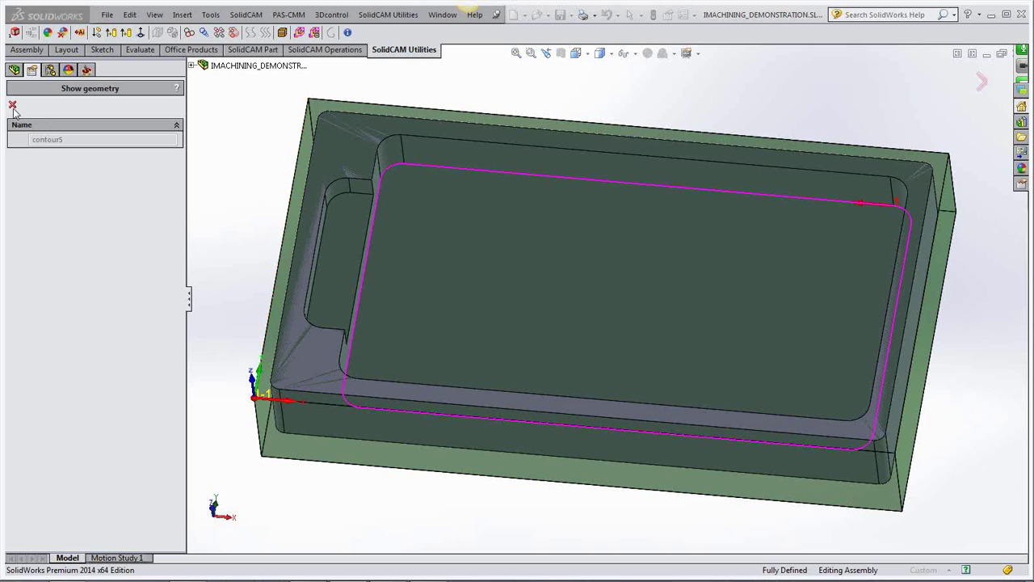
left_click(13, 107)
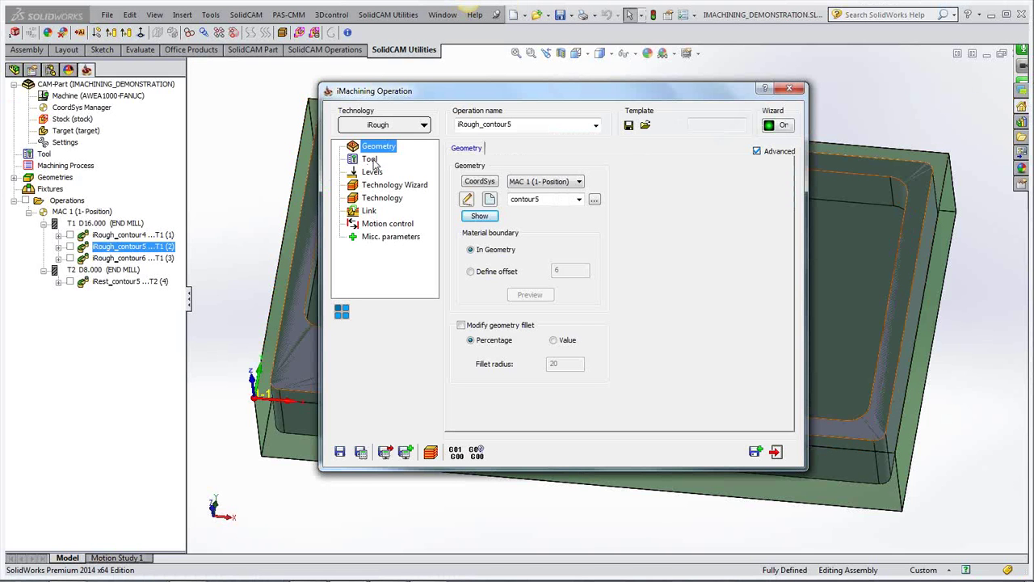
left_click(394, 185)
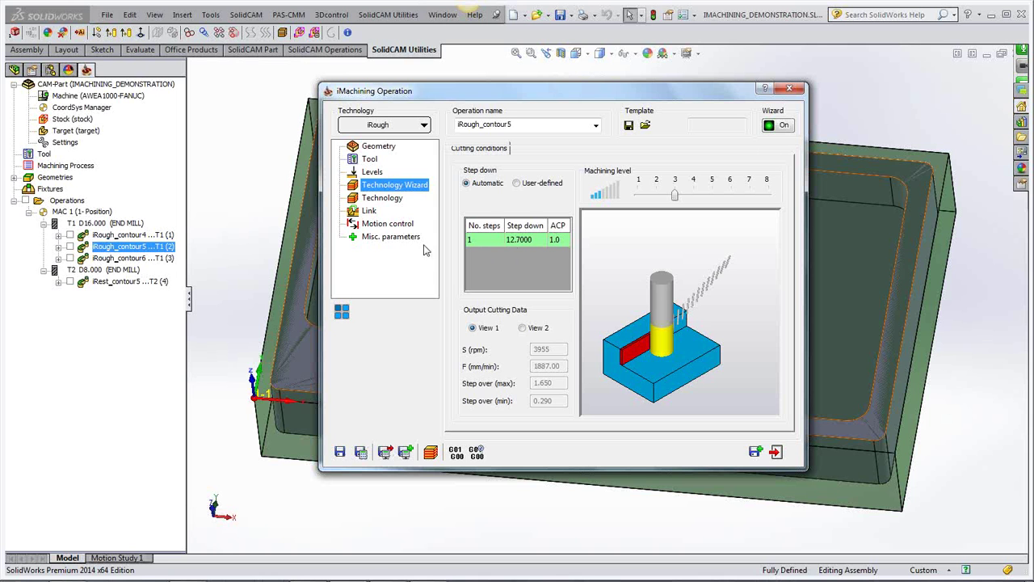
left_click(381, 199)
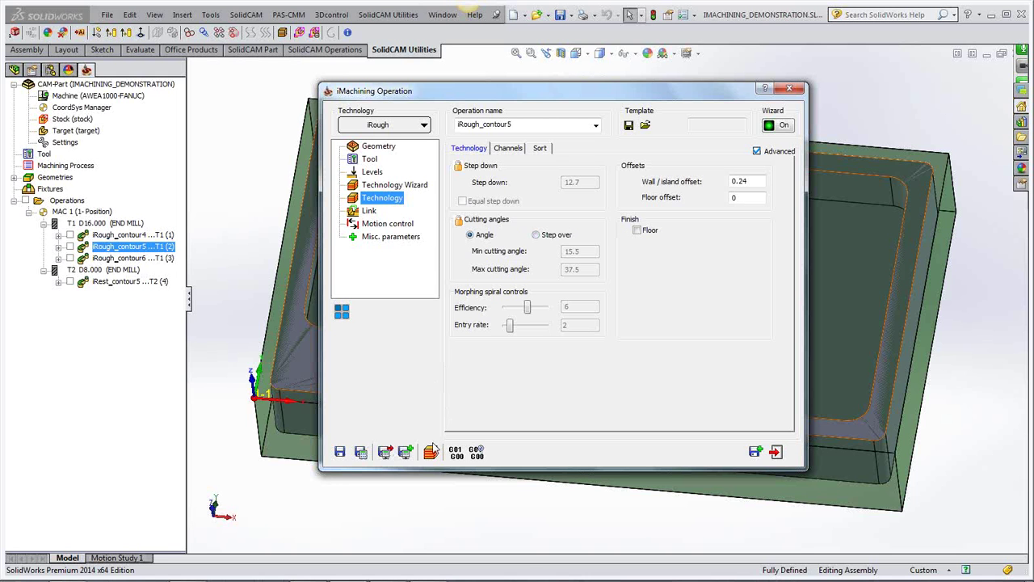
Step: Run the Solid Verification simulation step by step, tilting the view as the tool plunges to Z -12.7
left_click(429, 452)
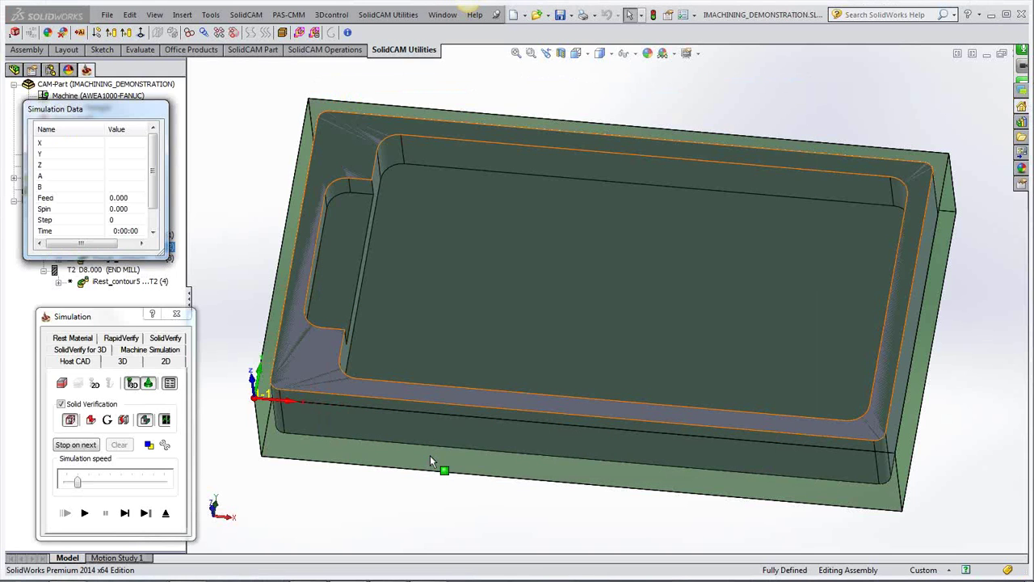
left_click(126, 513)
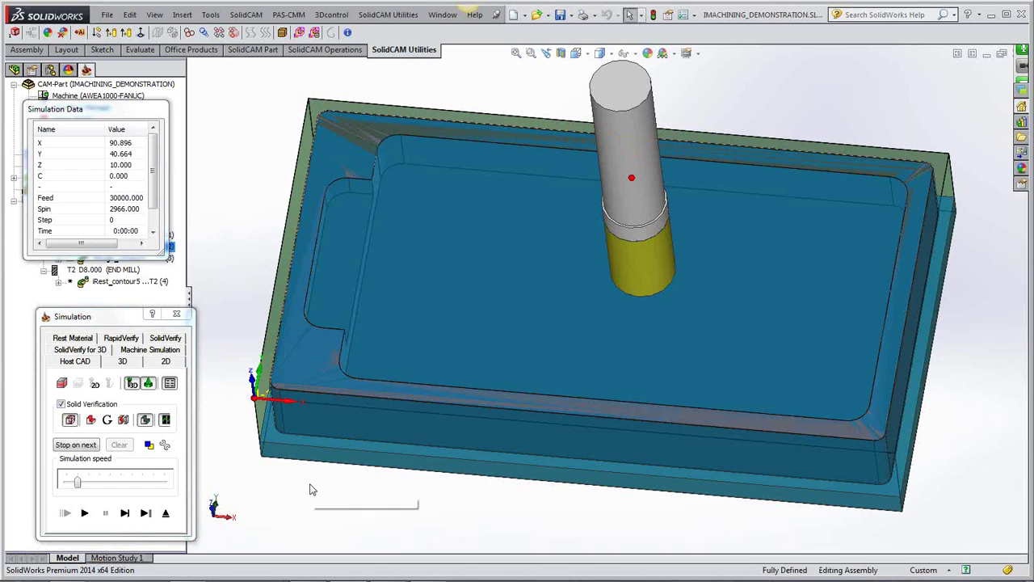
key("Up")
key("Up")
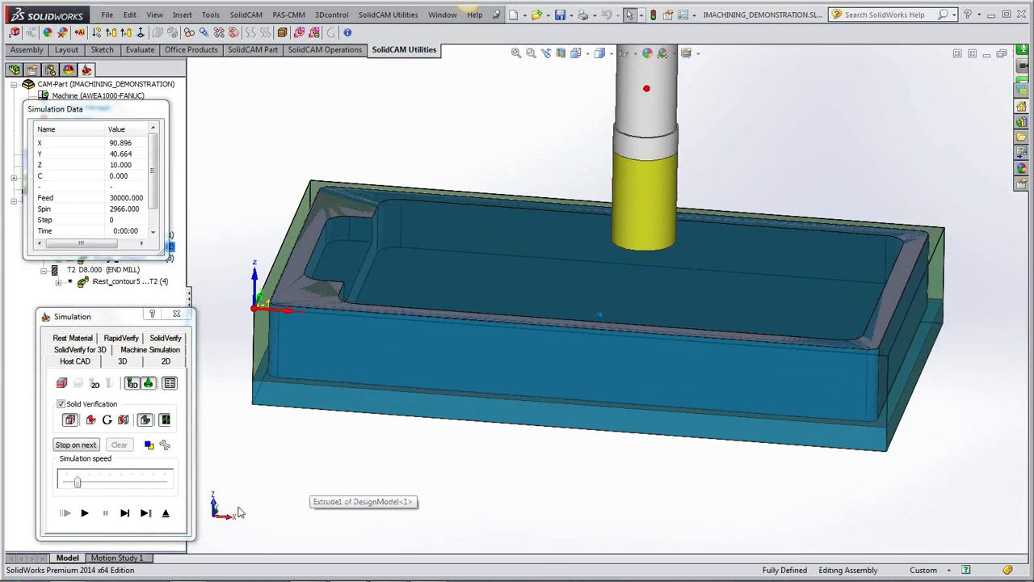
left_click(84, 512)
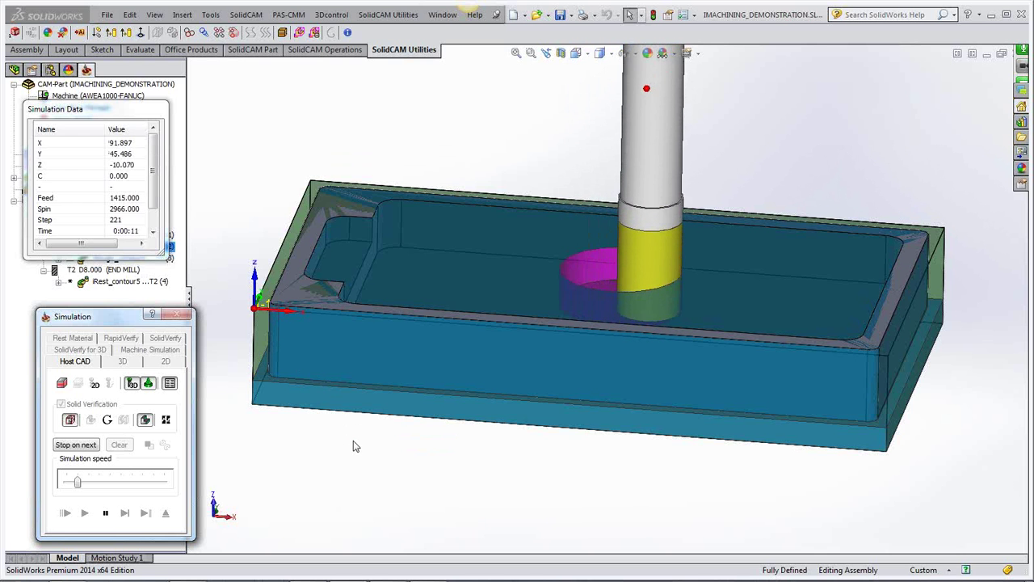
key("Down")
key("Down")
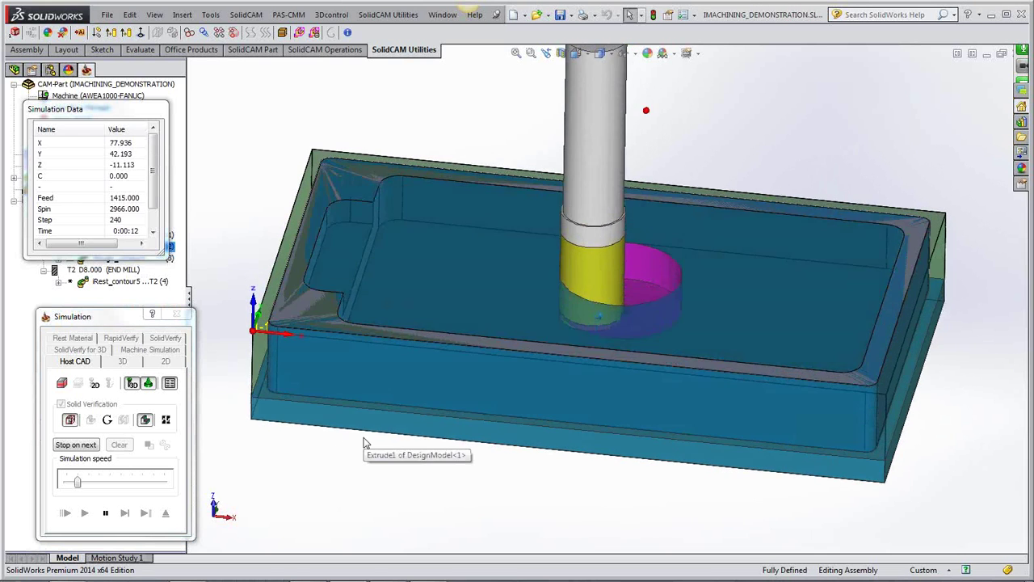
key("Down")
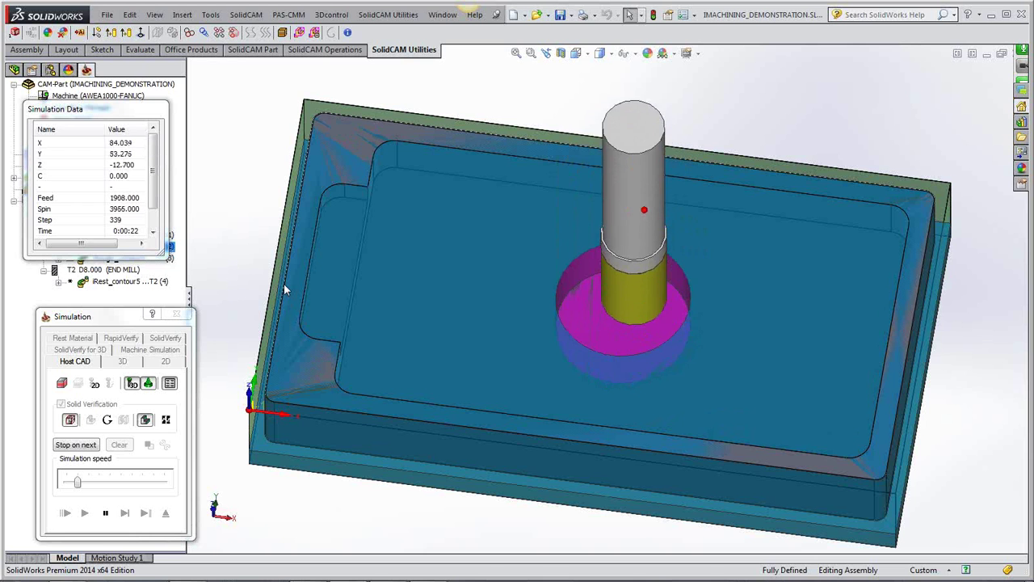
Step: Watch the simulated spiral cut from the Front view, speeding the simulation up then slightly down
left_click(578, 54)
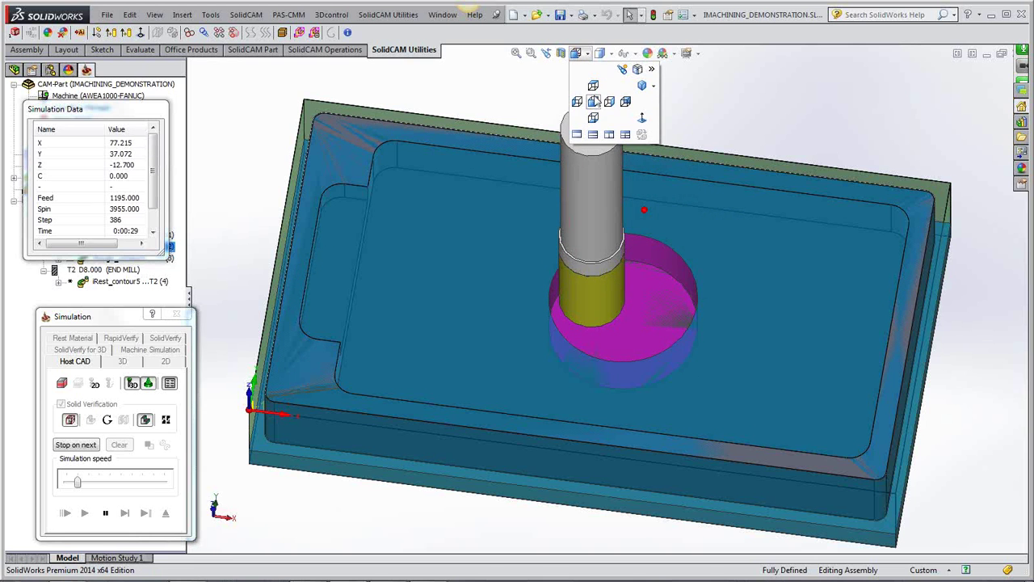
left_click(593, 102)
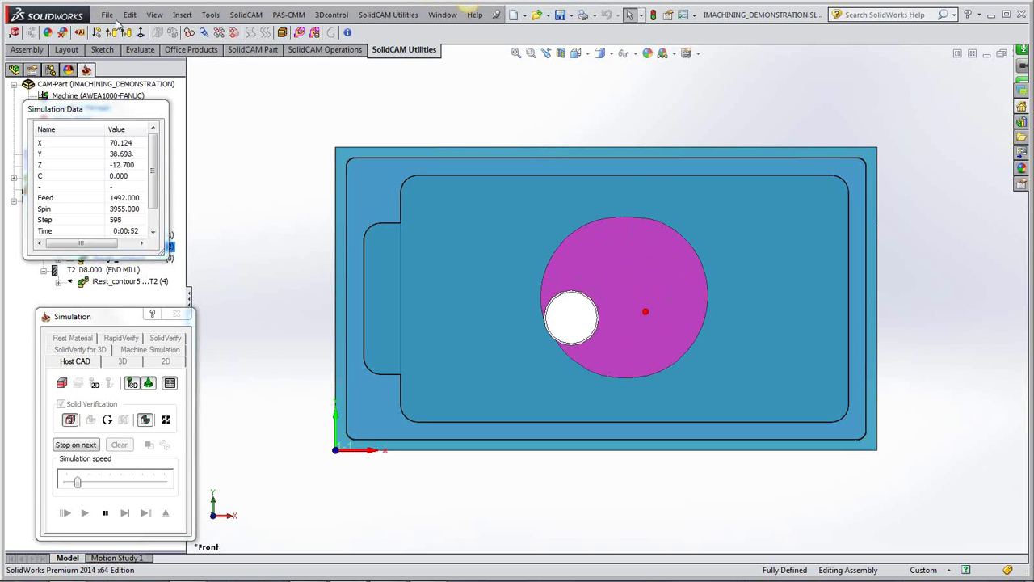
left_click(96, 485)
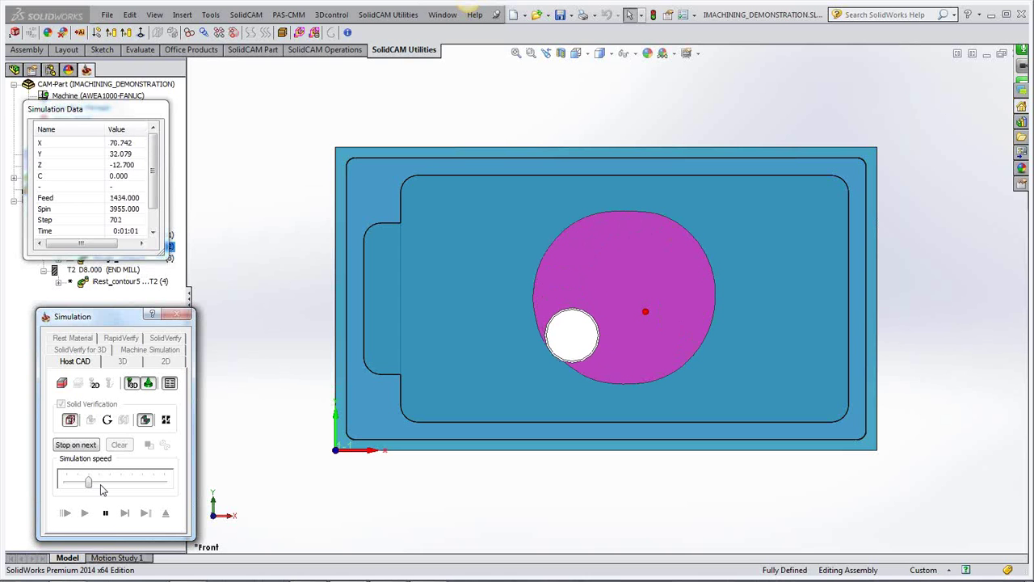
mouse_move(89, 483)
left_mouse_down()
mouse_move(115, 489)
mouse_move(93, 489)
left_mouse_up()
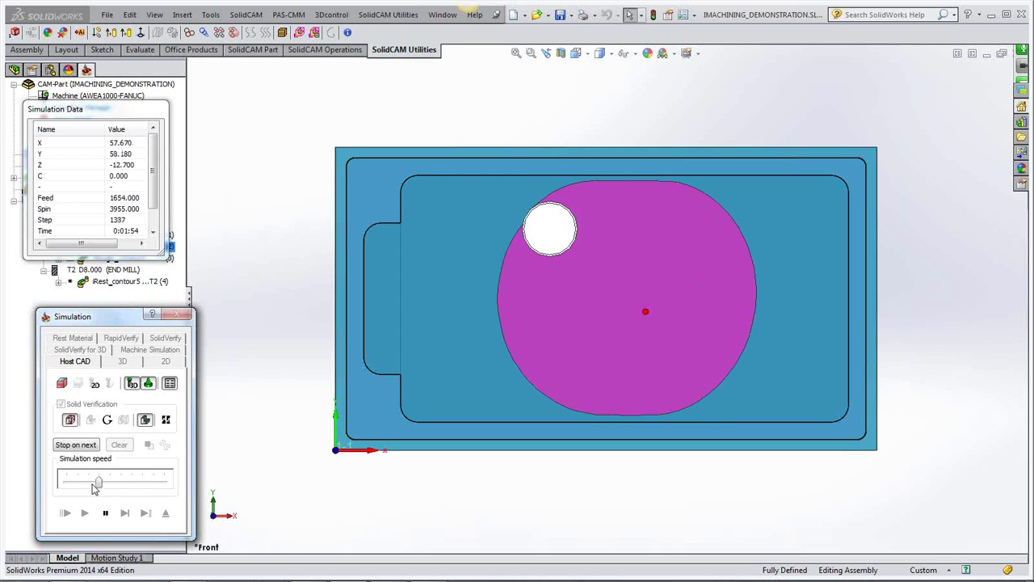
left_click_drag(96, 484, 88, 484)
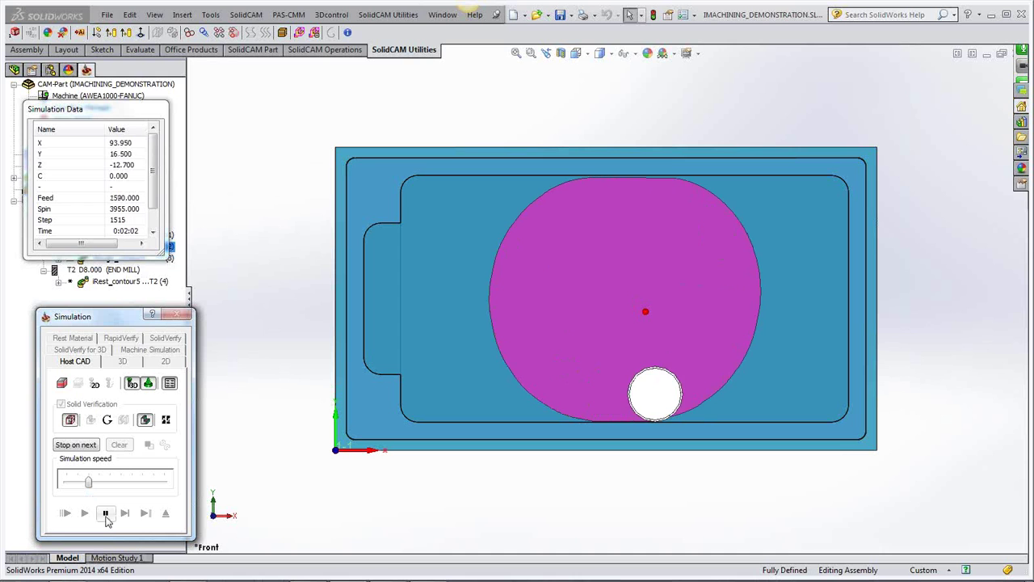
Step: Pause, then resume the simulation at much higher speed until the whole pocket floor is cleared
left_click(105, 515)
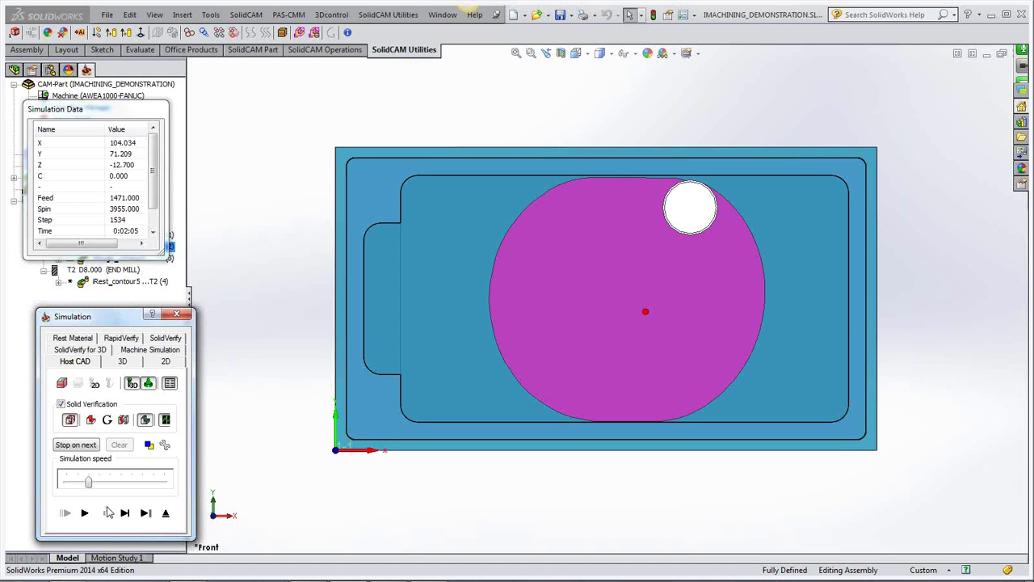
left_click(84, 514)
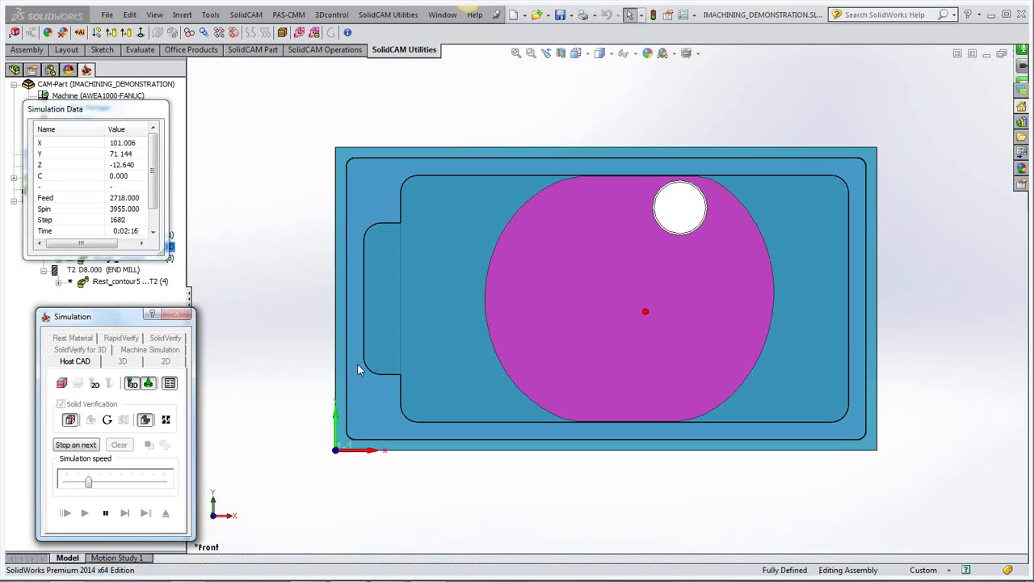
left_click(120, 485)
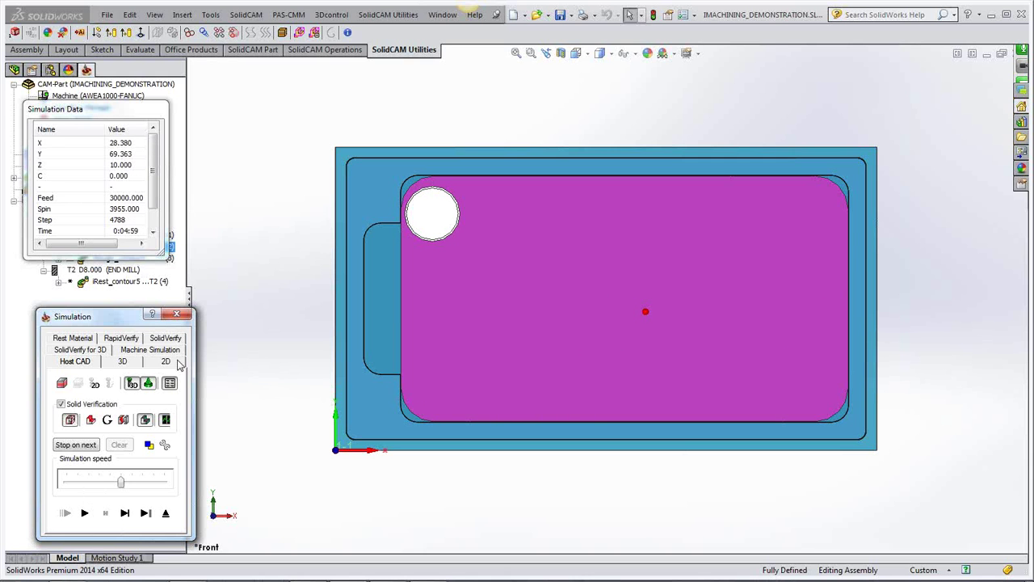
Step: Close the simulation, show the iRough_contour5 toolpath, and roll up the iMachining Operation dialog
left_click(180, 316)
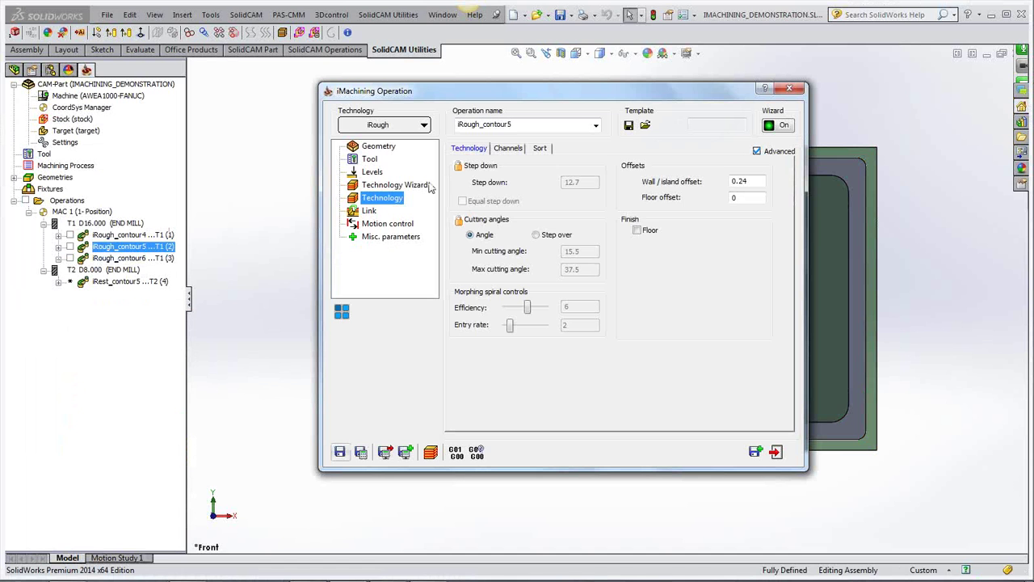
left_click(70, 247)
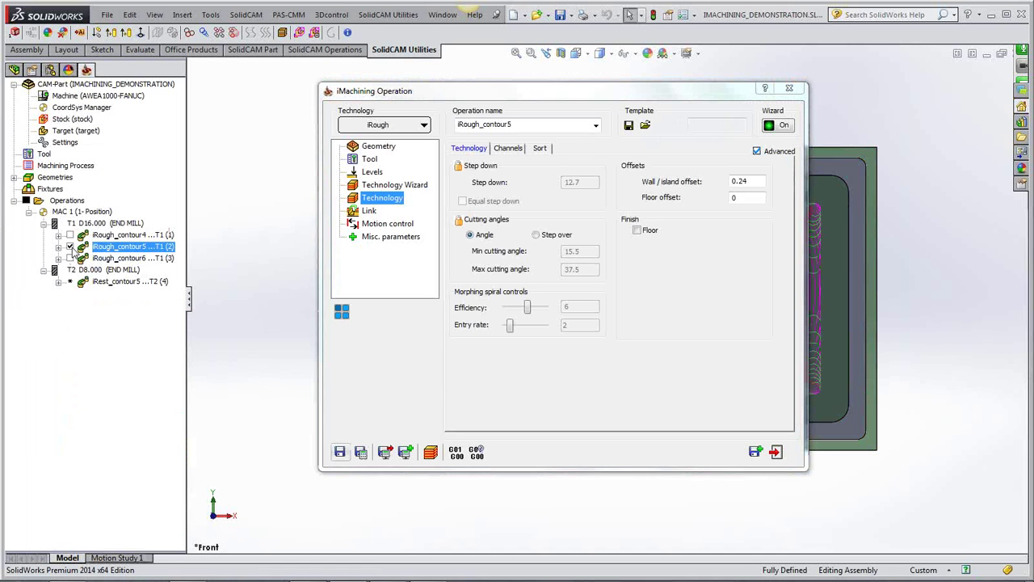
double_click(559, 95)
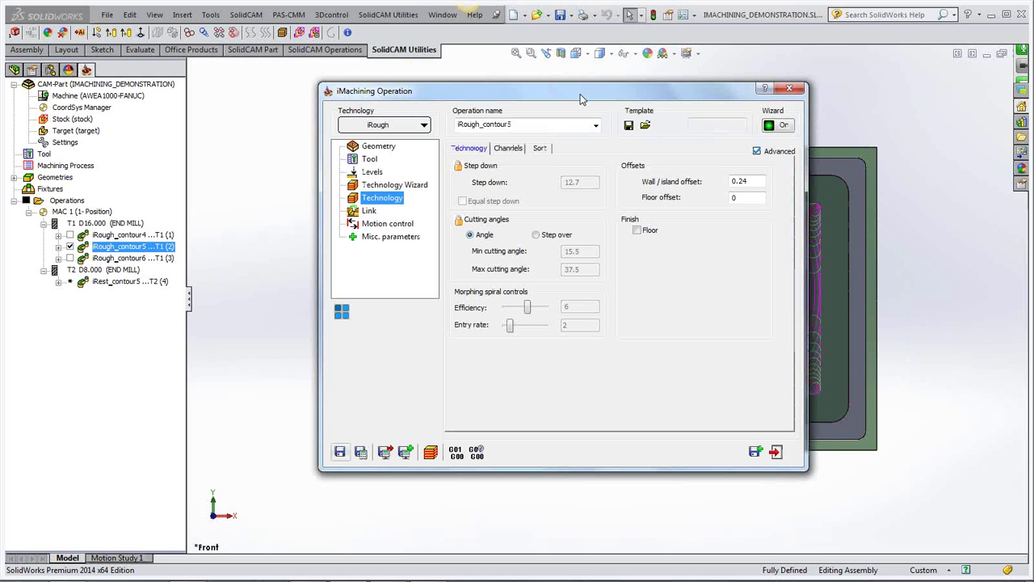
Step: Close the iMachining Operation dialog and view the morphing-spiral toolpath in isometric orientation
left_click(790, 88)
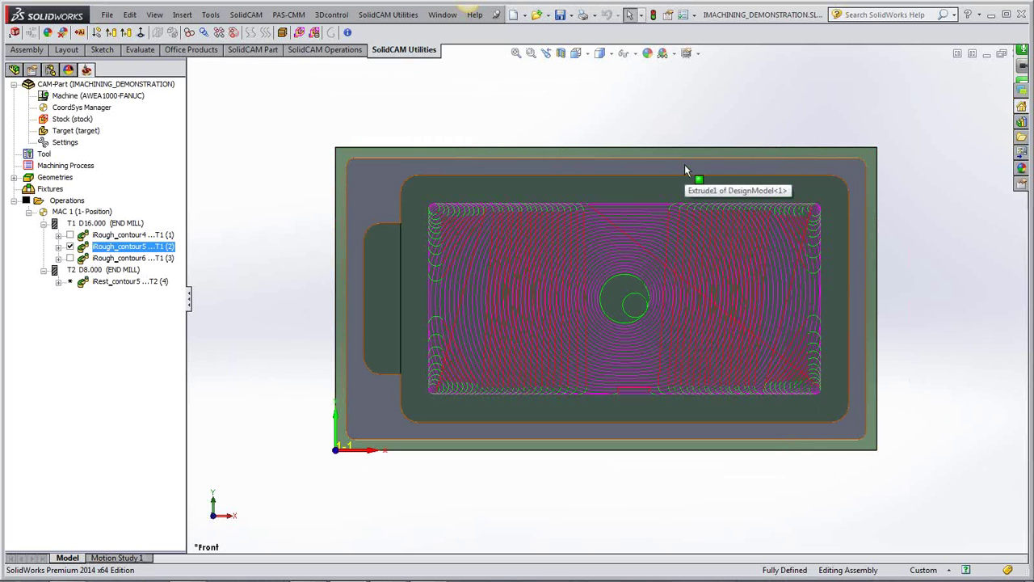
middle_click_drag(226, 237, 271, 259)
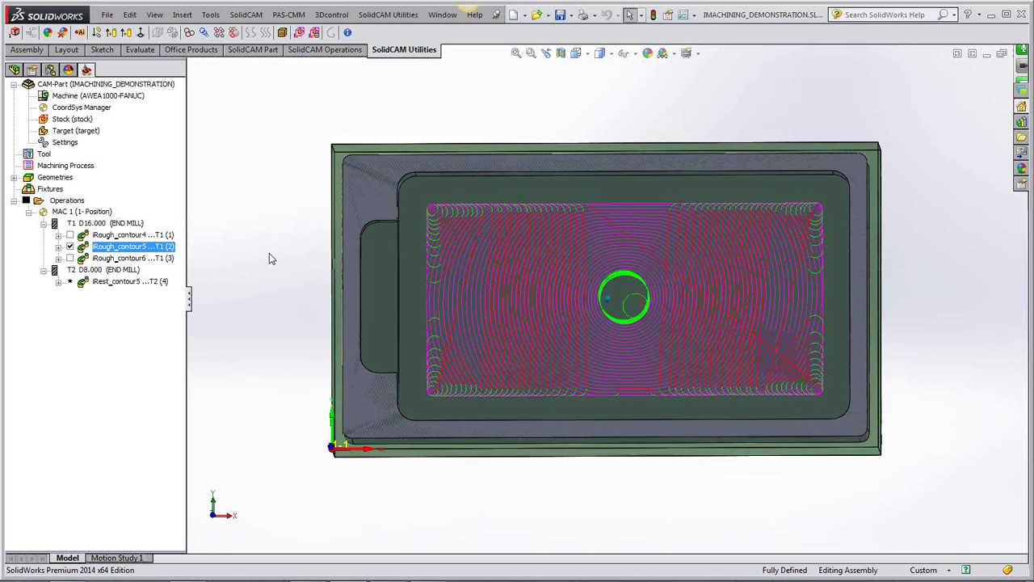
key("ctrl+7")
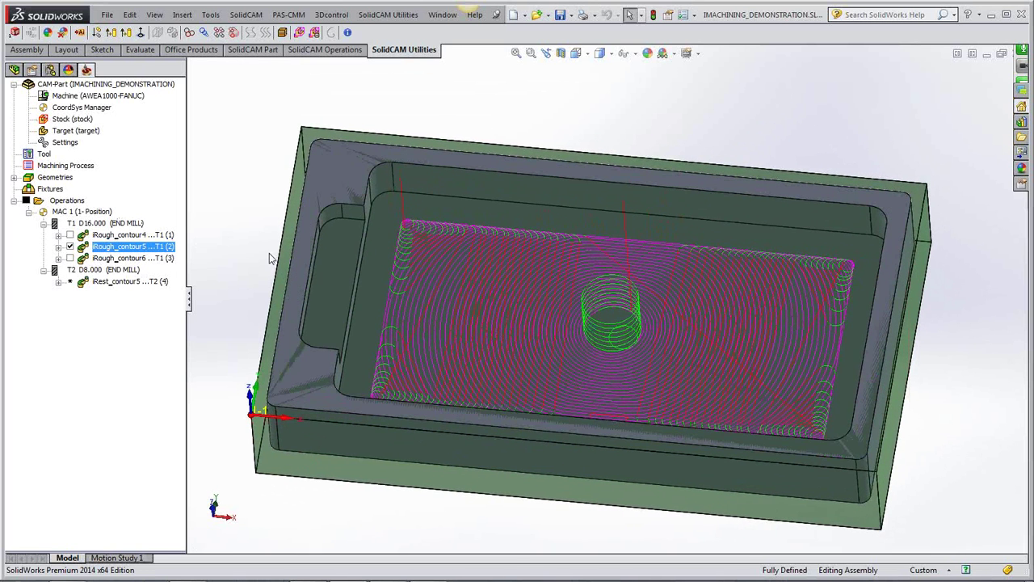